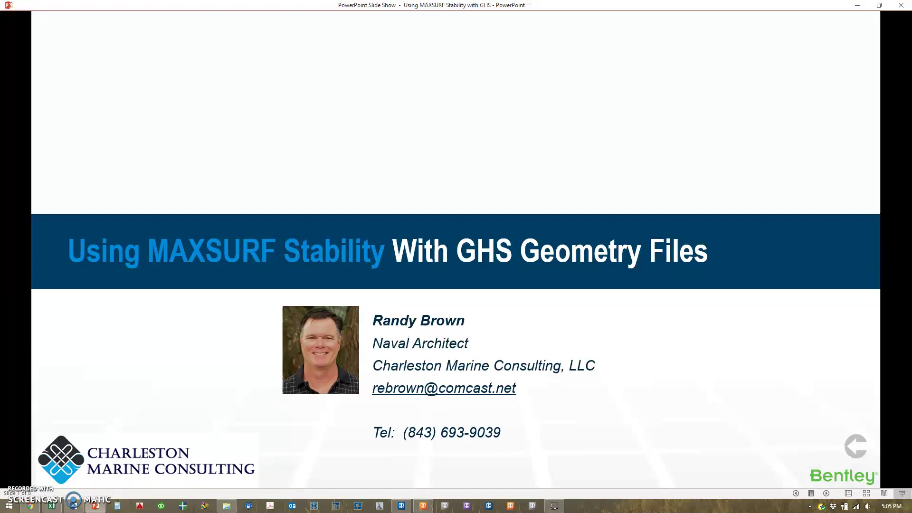
Advance the talk to slide 3, the workflow example, and bring up the NF-20 model in MAXSURF Stability
{"action": "key", "text": "Right"}
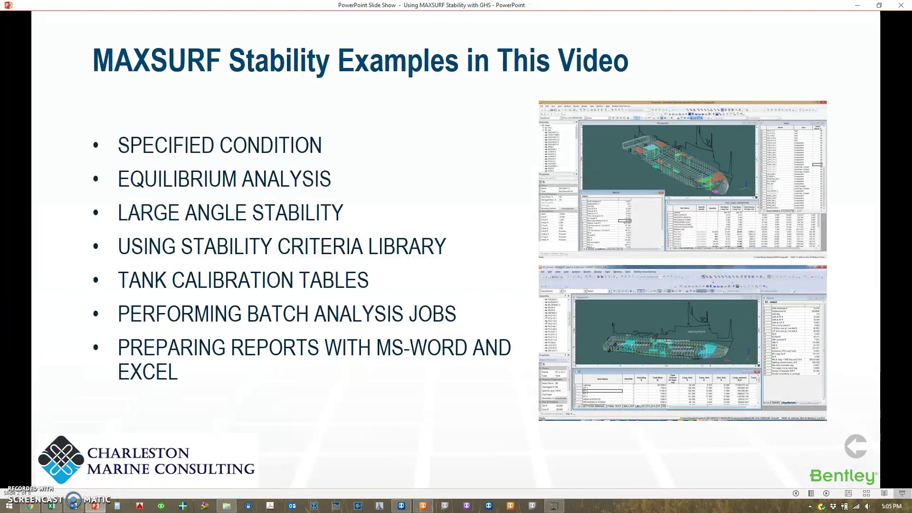
{"action": "key", "text": "Right"}
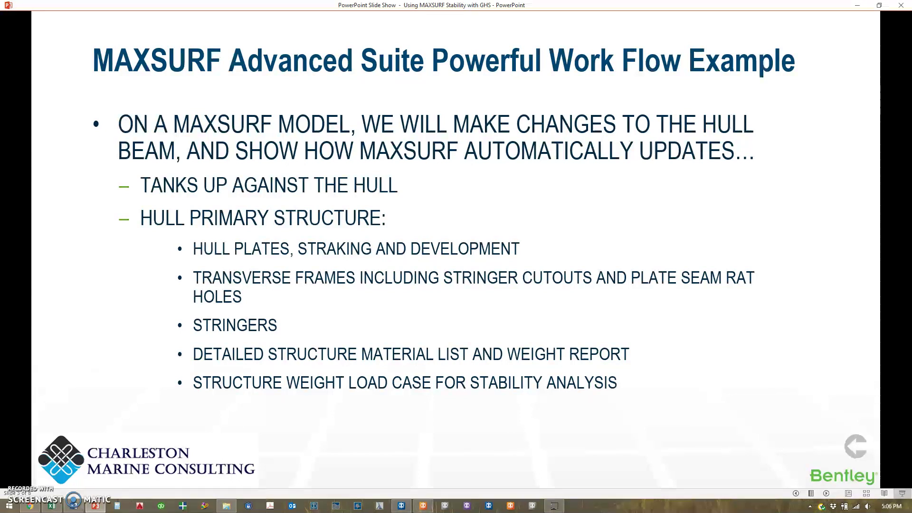
{"action": "key", "text": "alt+Tab"}
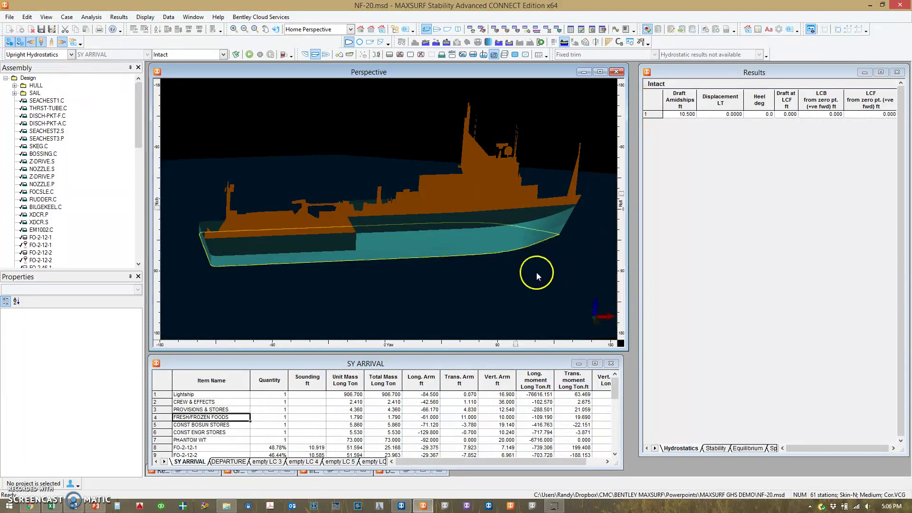
Hide the sea surface, roll the model, and show the hull as wireframe with tank compartments drawn
{"action": "left_click", "coordinate": [315, 55]}
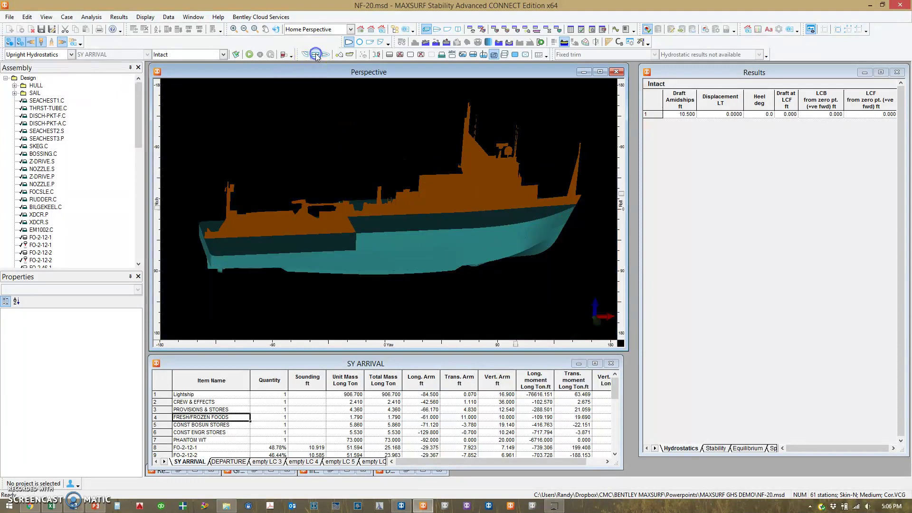
{"action": "left_click", "coordinate": [621, 193]}
{"action": "mouse_move", "coordinate": [621, 194]}
{"action": "left_mouse_down"}
{"action": "mouse_move", "coordinate": [608, 241]}
{"action": "mouse_move", "coordinate": [616, 200]}
{"action": "left_mouse_up"}
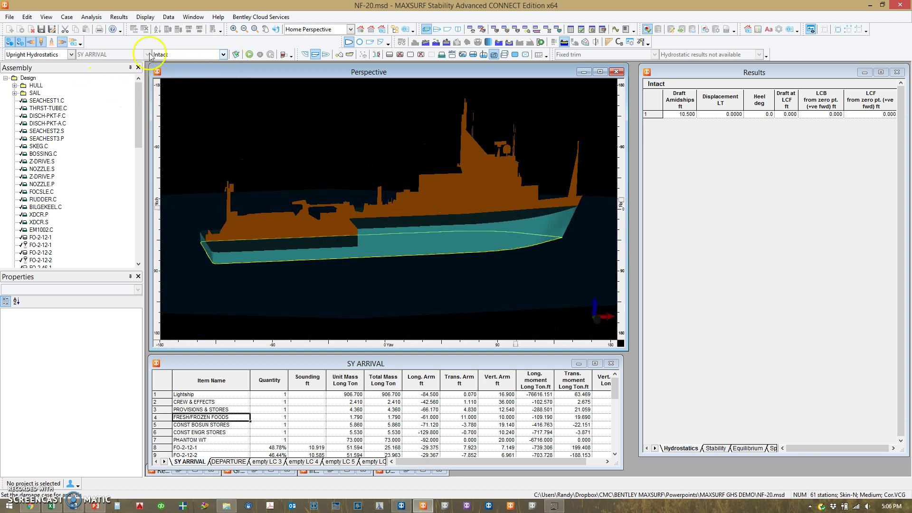
{"action": "left_click", "coordinate": [10, 42]}
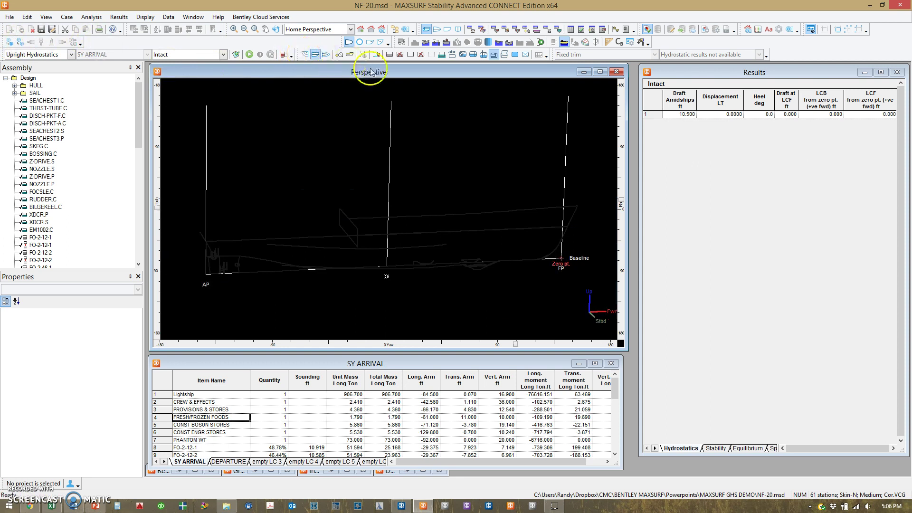
{"action": "left_click", "coordinate": [389, 55]}
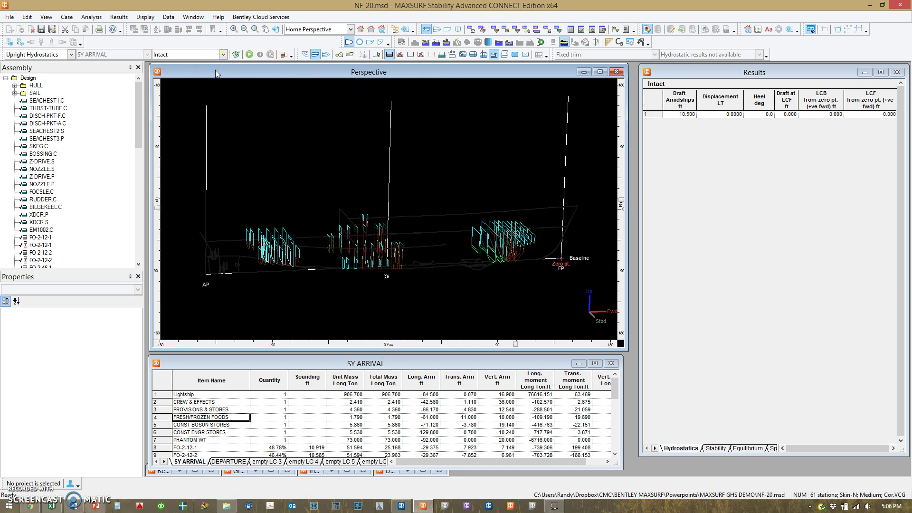
Switch to the profile view and select the Specified Condition analysis type
{"action": "left_click", "coordinate": [446, 29]}
{"action": "scroll", "coordinate": [415, 225], "scroll_direction": "up", "scroll_amount": 1}
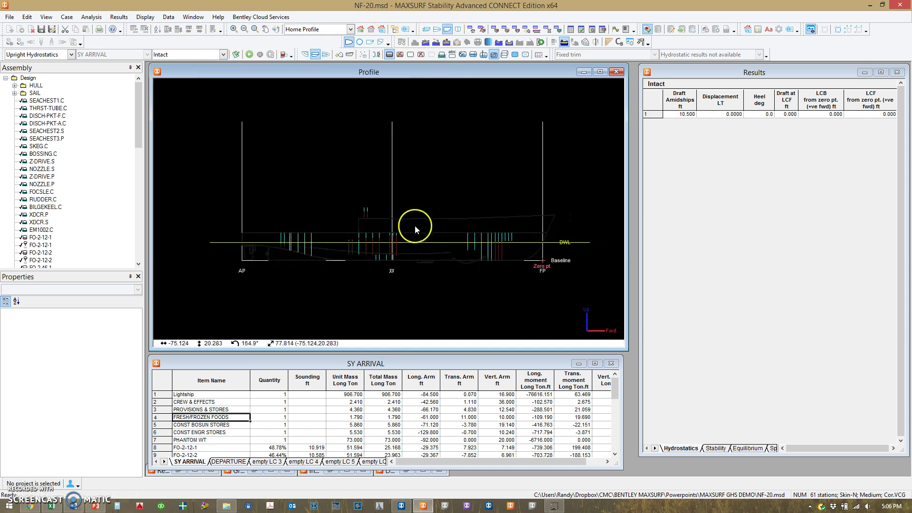
{"action": "scroll", "coordinate": [415, 230], "scroll_direction": "up", "scroll_amount": 1}
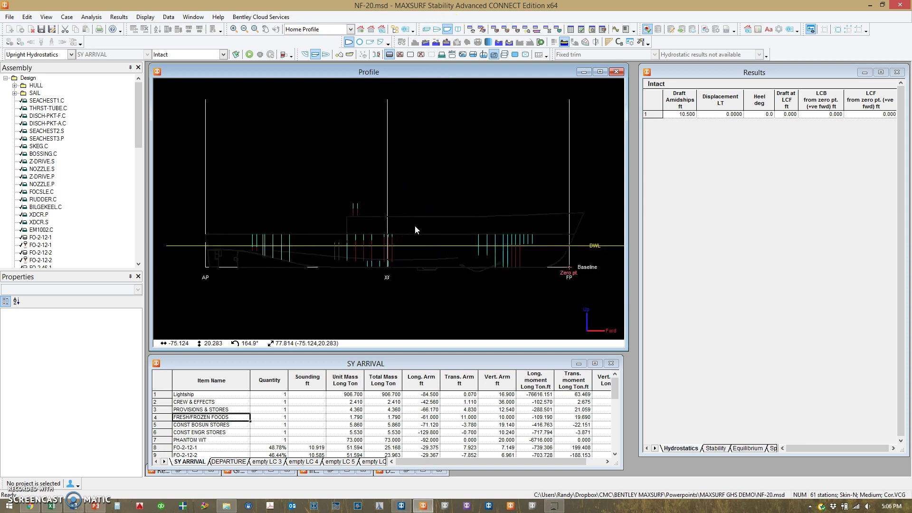
{"action": "left_click", "coordinate": [72, 55]}
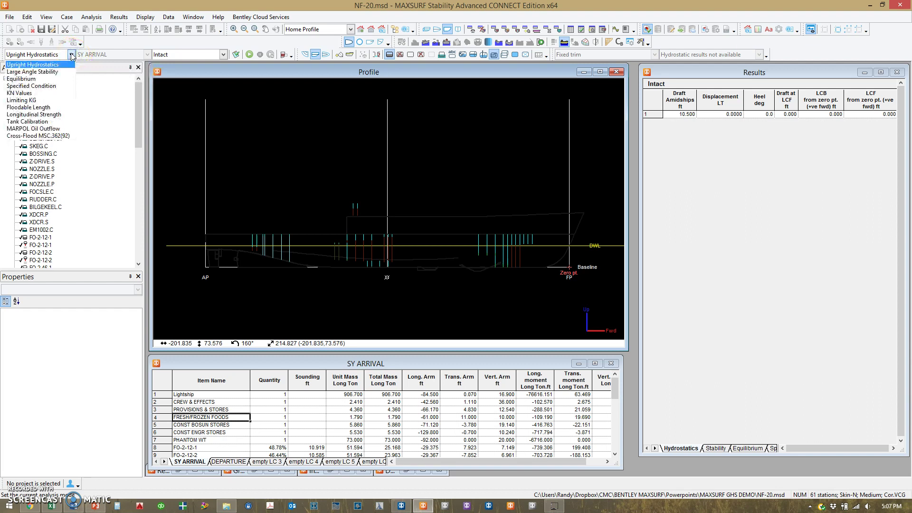
{"action": "left_click", "coordinate": [57, 86]}
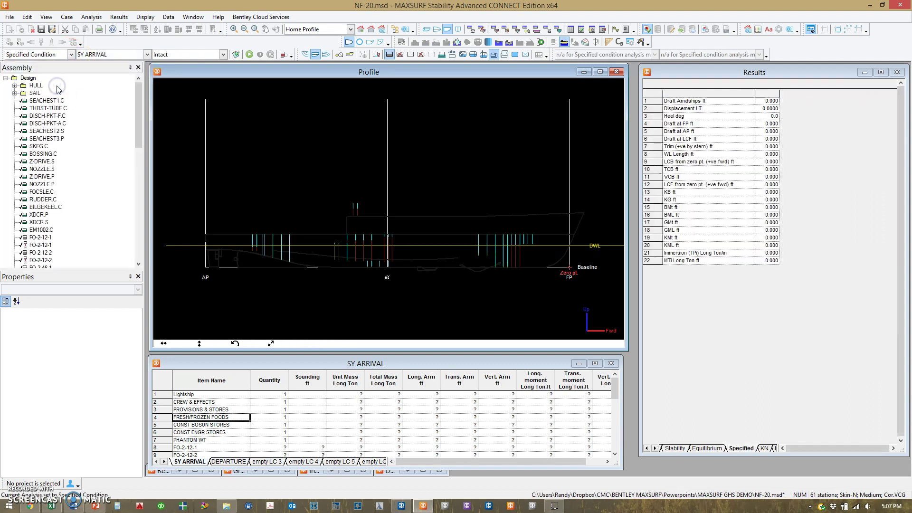
Set fixed trim with drafts of 10.5 ft forward and 11 ft aft, then start the analysis
{"action": "left_click", "coordinate": [145, 17]}
{"action": "mouse_move", "coordinate": [94, 19]}
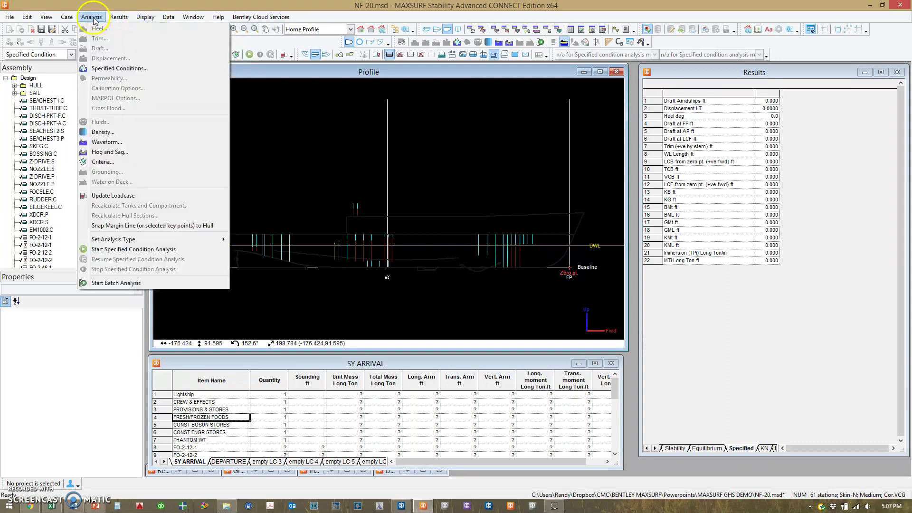
{"action": "left_click", "coordinate": [113, 68]}
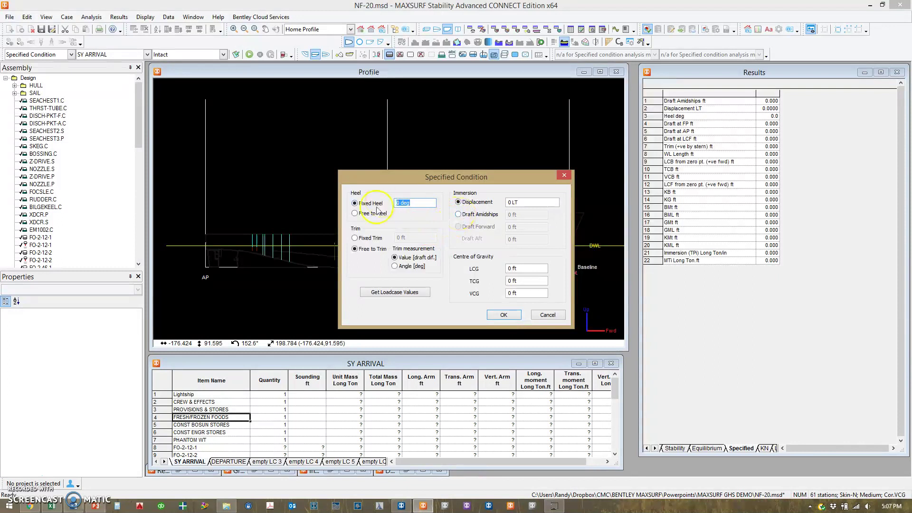
{"action": "left_click", "coordinate": [356, 238]}
{"action": "left_click", "coordinate": [459, 227]}
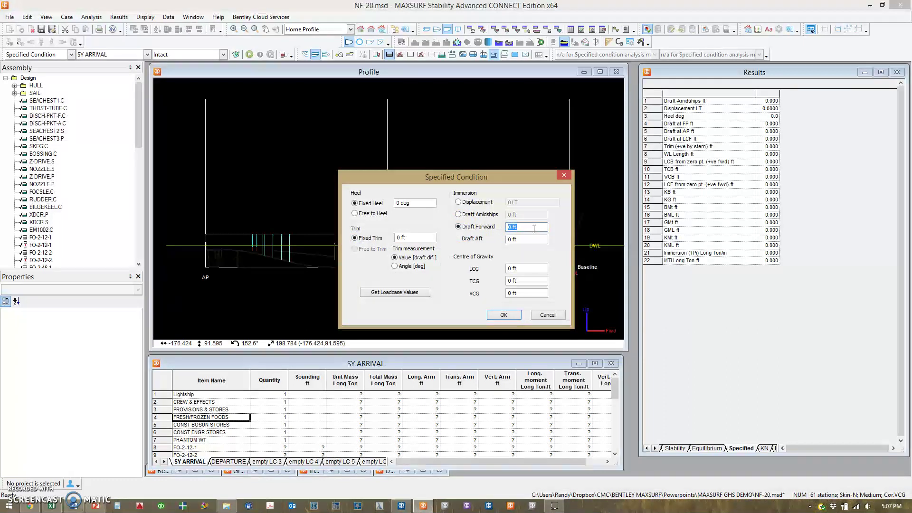
{"action": "type", "text": "10"}
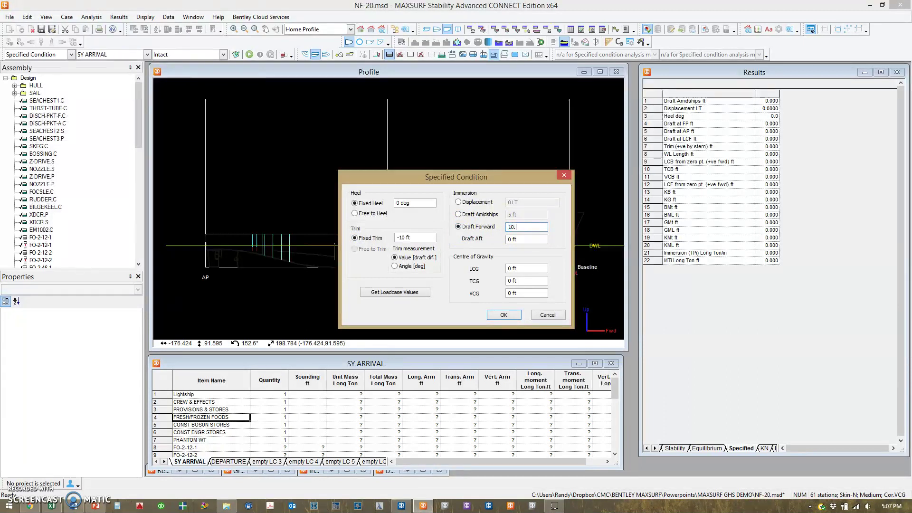
{"action": "type", "text": ".5"}
{"action": "key", "text": "Tab"}
{"action": "type", "text": "1"}
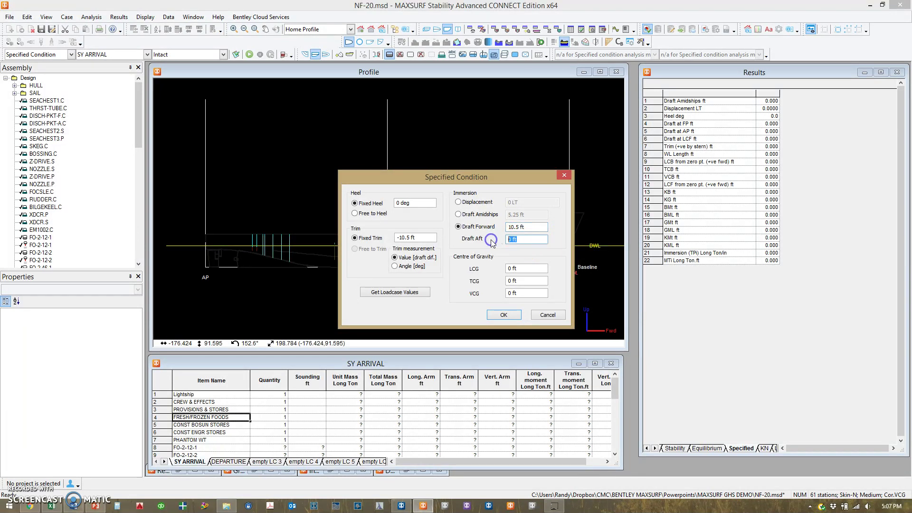
{"action": "left_click", "coordinate": [502, 315]}
{"action": "left_click", "coordinate": [249, 53]}
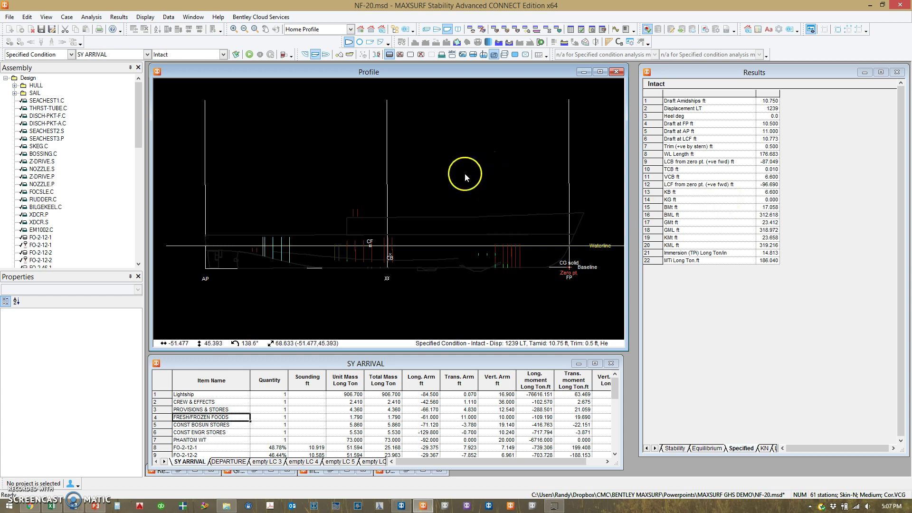
View the analysed vessel from above in plan view and adjust the zoom
{"action": "left_click", "coordinate": [437, 29]}
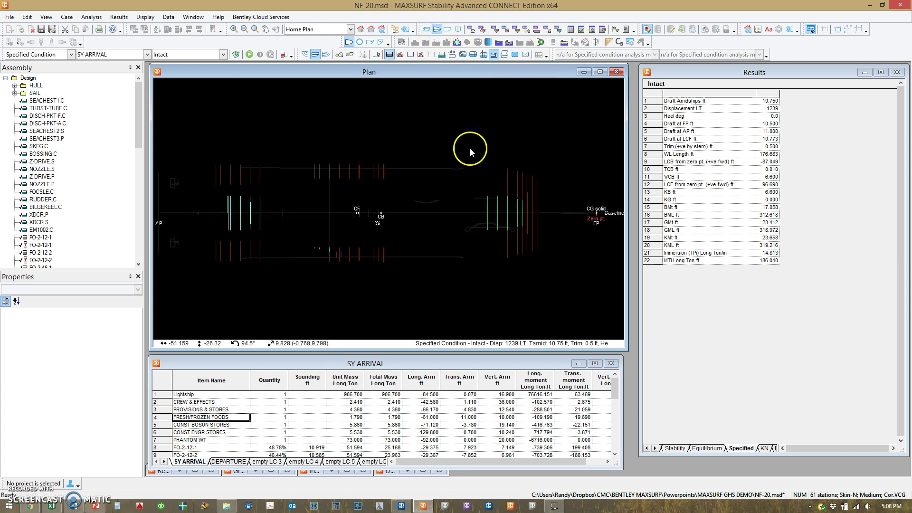
{"action": "scroll", "coordinate": [469, 147], "scroll_direction": "down", "scroll_amount": 1}
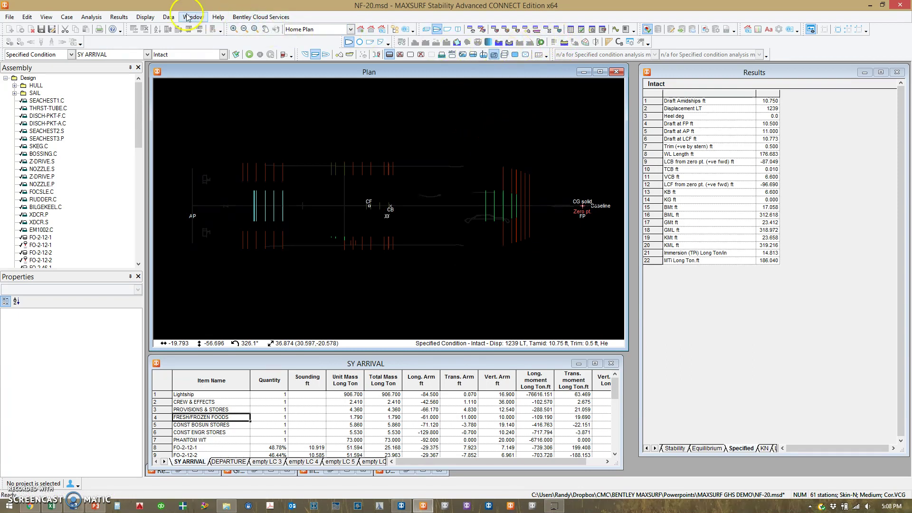
Turn on Key Points display in the element visibility settings
{"action": "left_click", "coordinate": [168, 17]}
{"action": "mouse_move", "coordinate": [148, 18]}
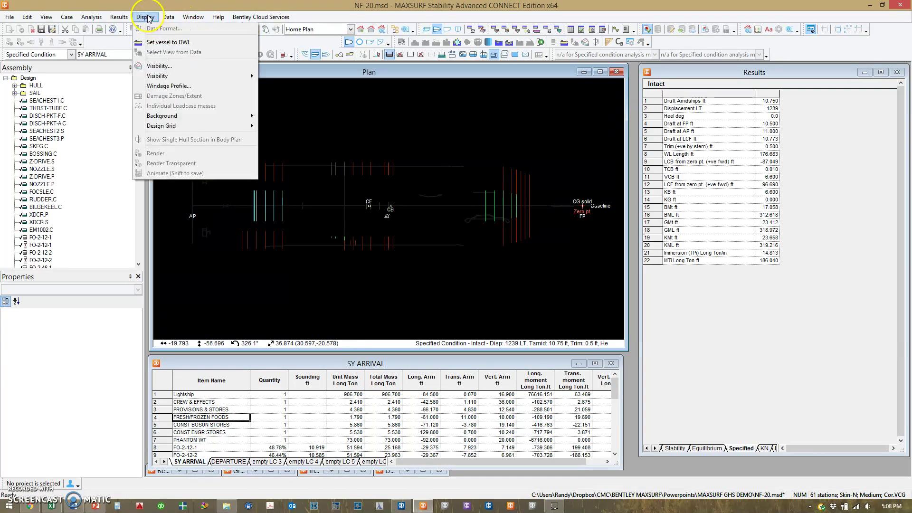
{"action": "left_click", "coordinate": [172, 66]}
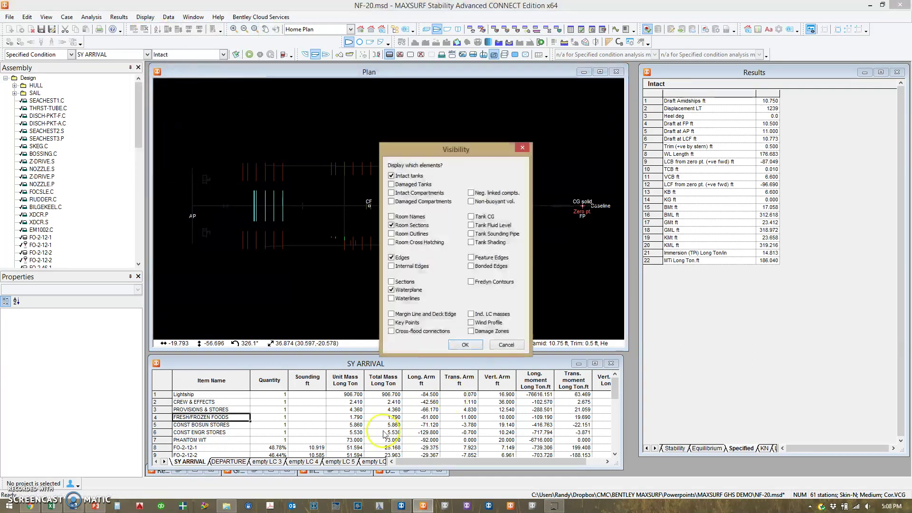
{"action": "left_click", "coordinate": [404, 323]}
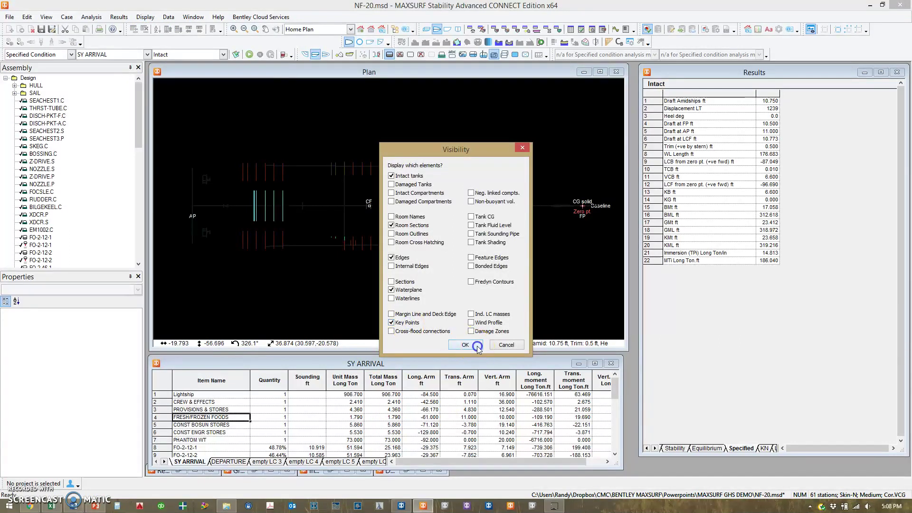
{"action": "left_click", "coordinate": [476, 347]}
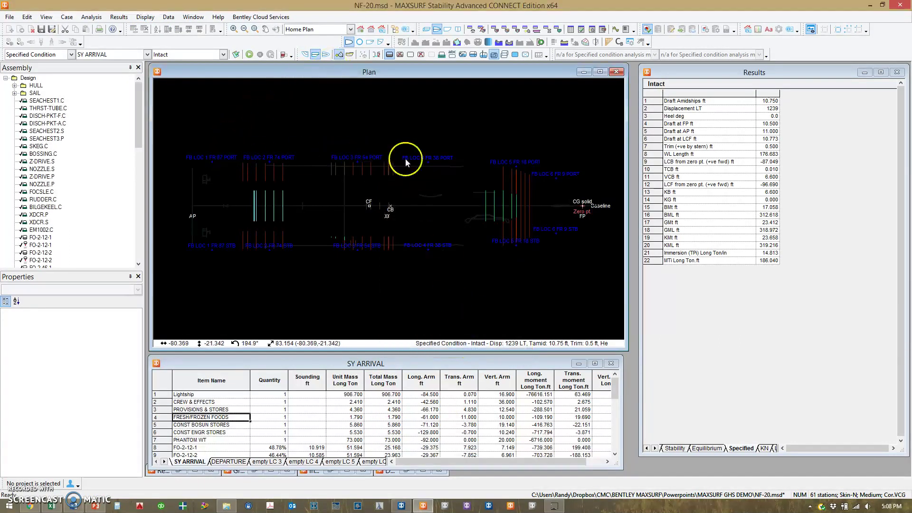
Widen the Results window to list the key-point freeboards, then narrow it to reveal the plan again
{"action": "left_click_drag", "start_coordinate": [640, 307], "coordinate": [421, 315]}
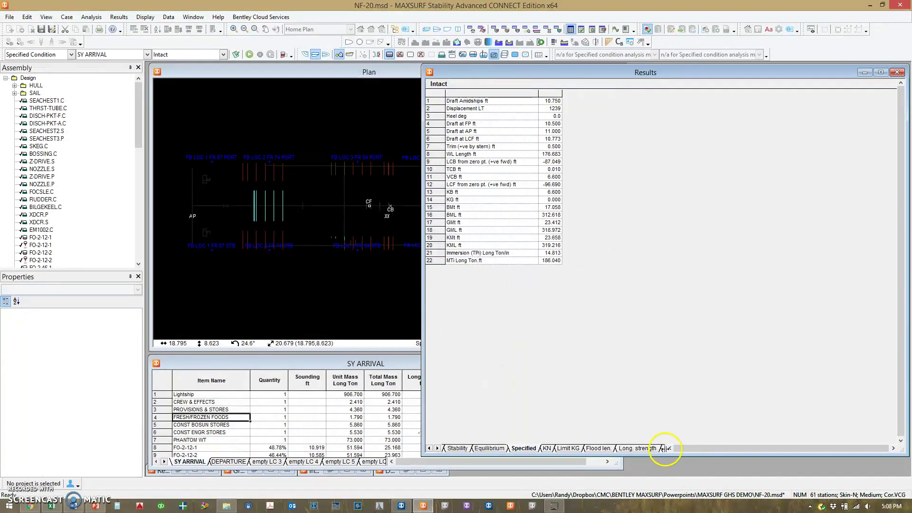
{"action": "left_click_drag", "start_coordinate": [665, 448], "coordinate": [820, 451]}
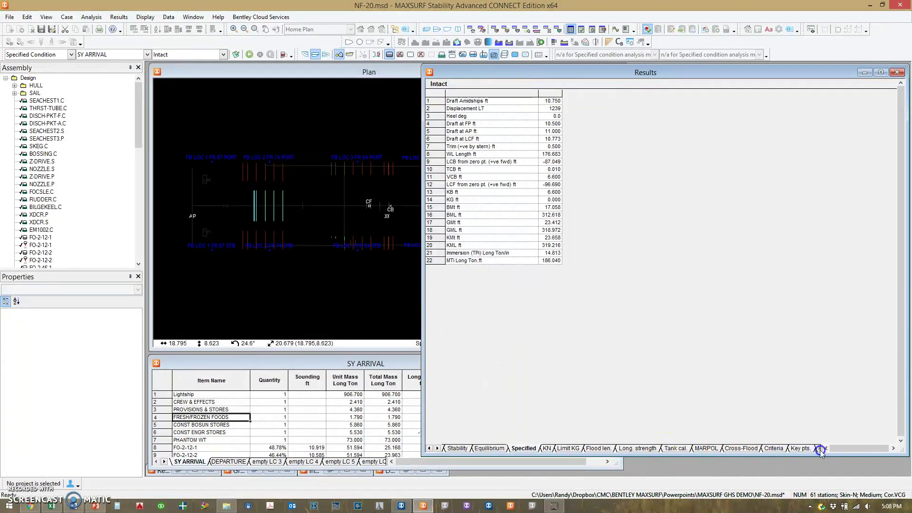
{"action": "left_click", "coordinate": [803, 449]}
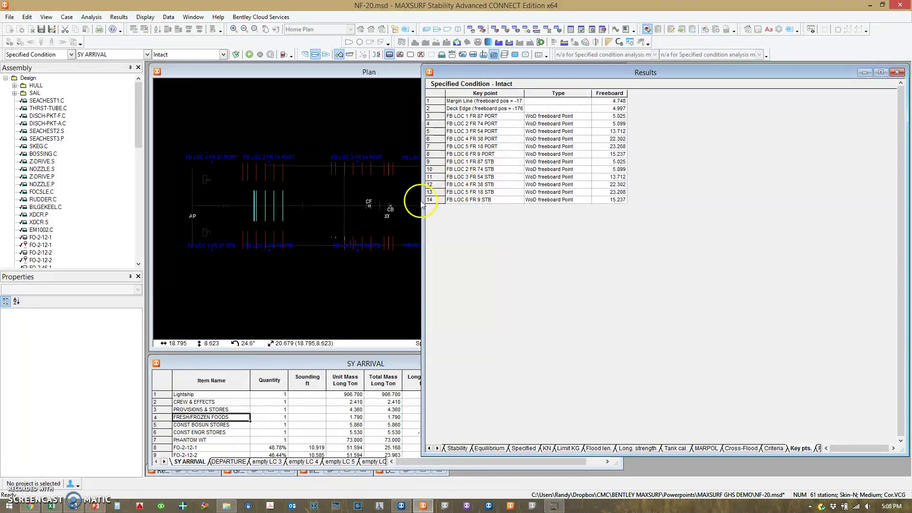
{"action": "left_click_drag", "start_coordinate": [422, 205], "coordinate": [626, 197]}
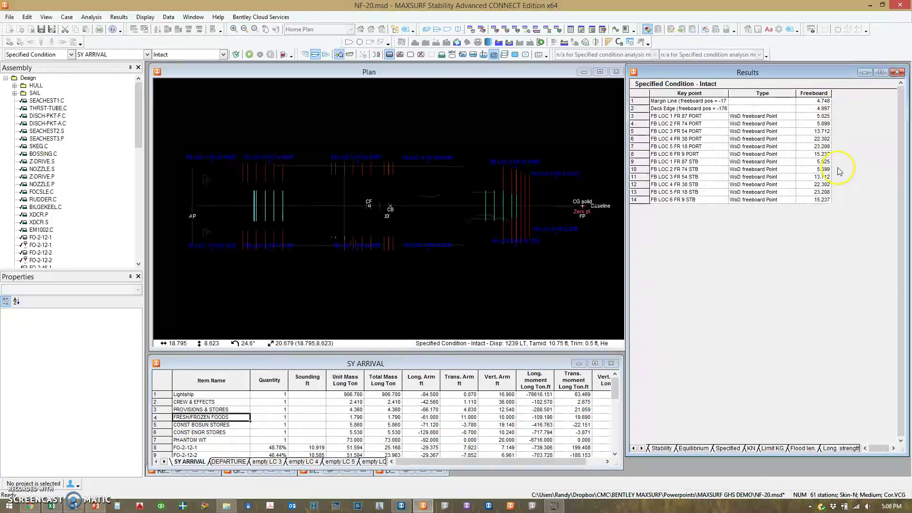
{"action": "left_click", "coordinate": [289, 81]}
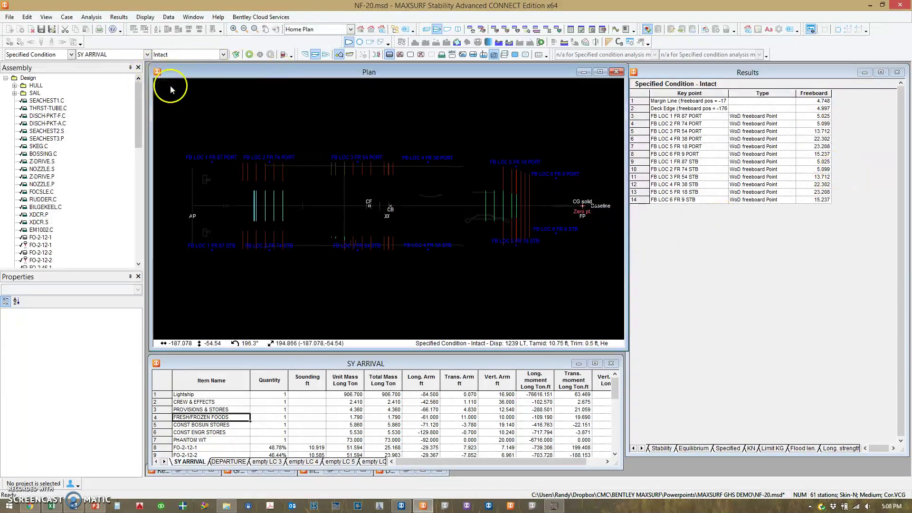
Switch the analysis to Equilibrium and apply the visibility settings to hide the key-point labels
{"action": "left_click", "coordinate": [71, 54]}
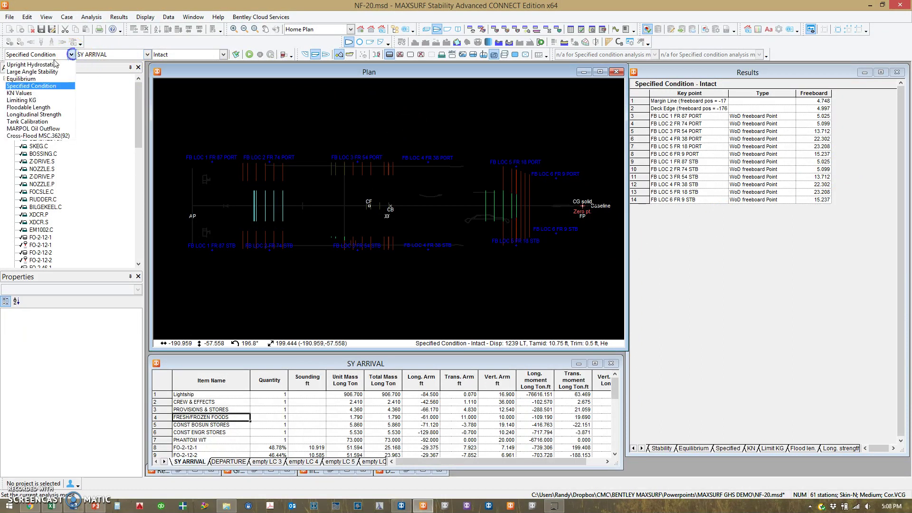
{"action": "left_click", "coordinate": [49, 79]}
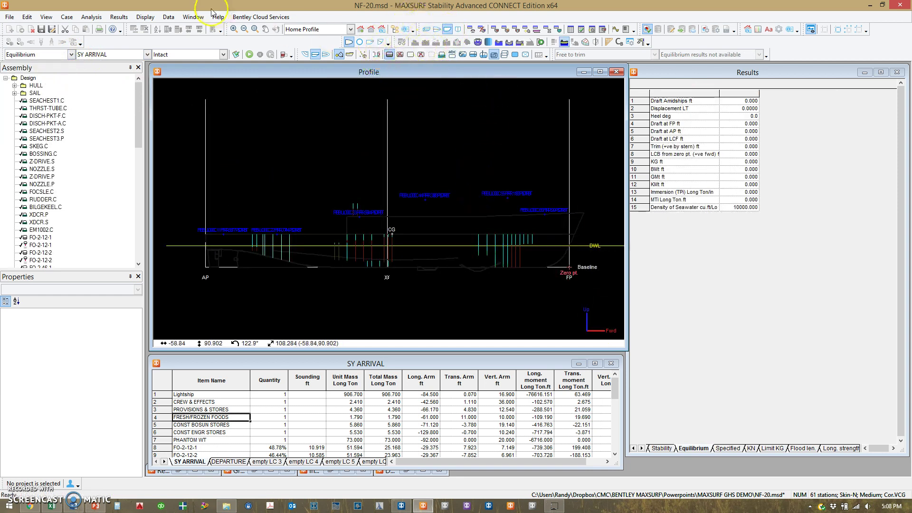
{"action": "left_click", "coordinate": [145, 17]}
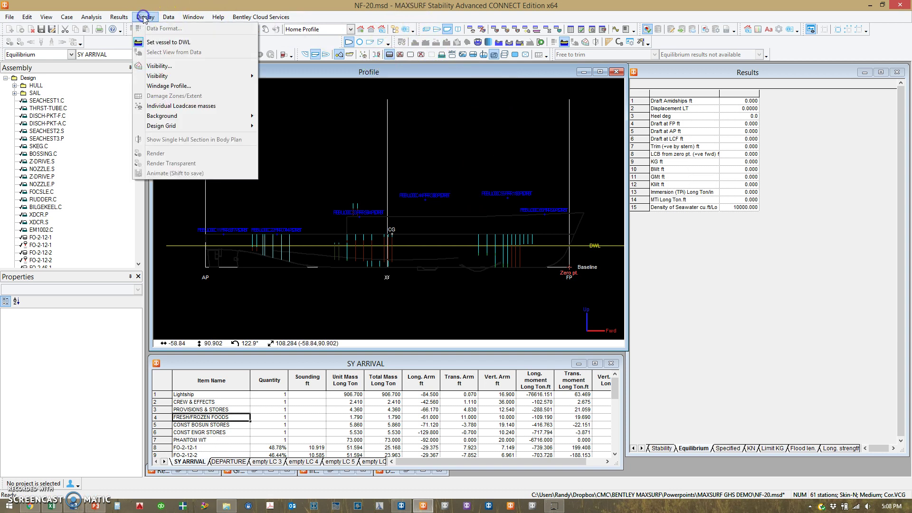
{"action": "left_click", "coordinate": [159, 66]}
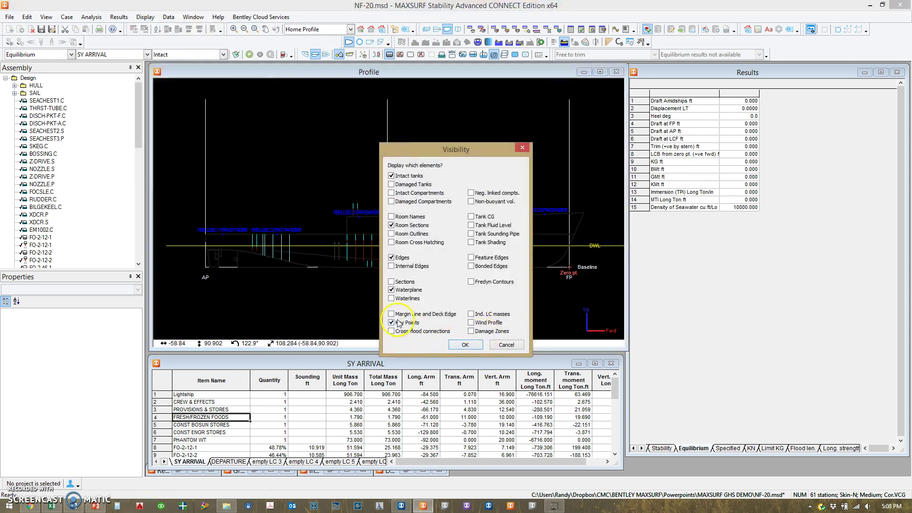
{"action": "left_click", "coordinate": [472, 345]}
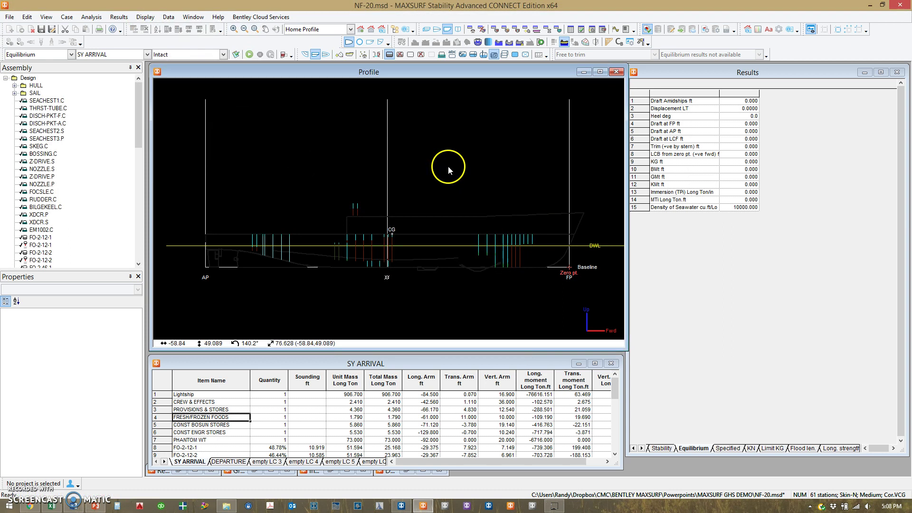
Enlarge the SY ARRIVAL loadcase table to show more rows, then shrink it to reveal the profile
{"action": "left_click", "coordinate": [318, 364]}
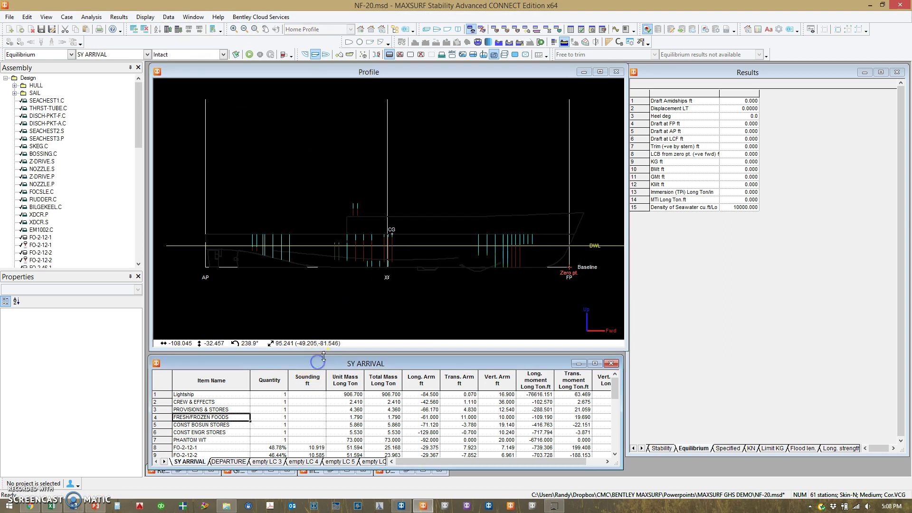
{"action": "left_click_drag", "start_coordinate": [324, 356], "coordinate": [294, 257]}
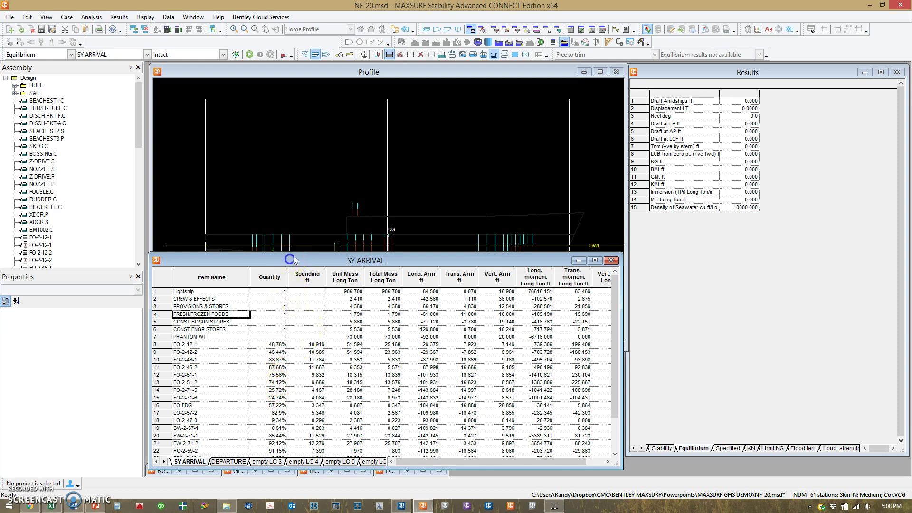
{"action": "left_click_drag", "start_coordinate": [297, 253], "coordinate": [355, 297]}
Re-centre the ship in the profile view and slightly enlarge the loadcase table
{"action": "left_click", "coordinate": [325, 295]}
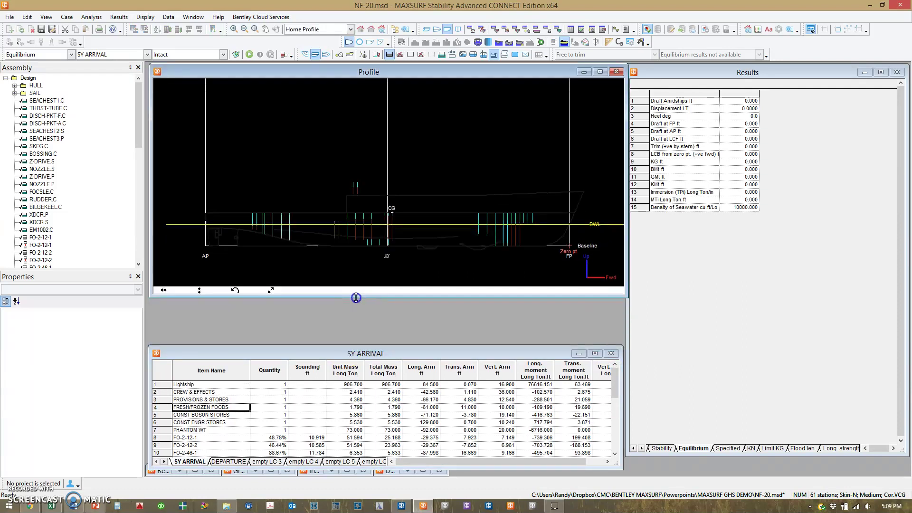
{"action": "left_click", "coordinate": [401, 249]}
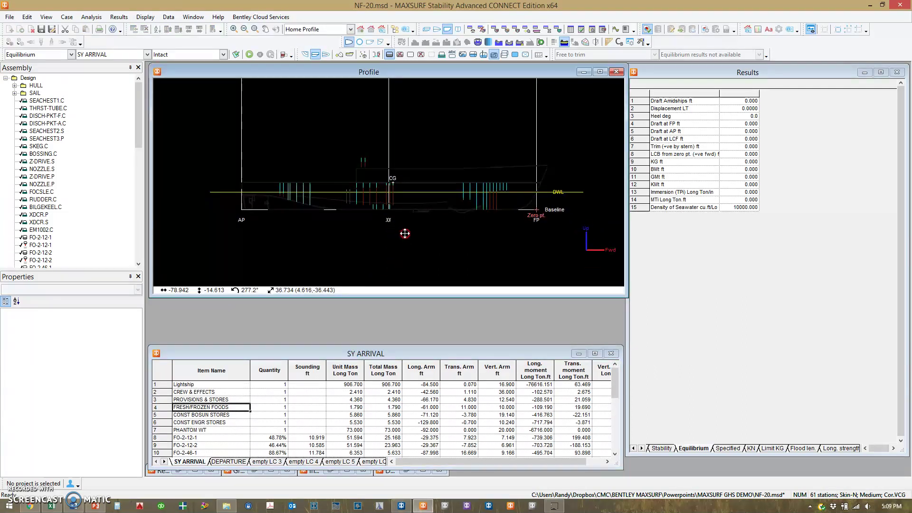
{"action": "left_click", "coordinate": [372, 335]}
{"action": "left_click_drag", "start_coordinate": [368, 346], "coordinate": [375, 309]}
{"action": "left_click", "coordinate": [394, 194]}
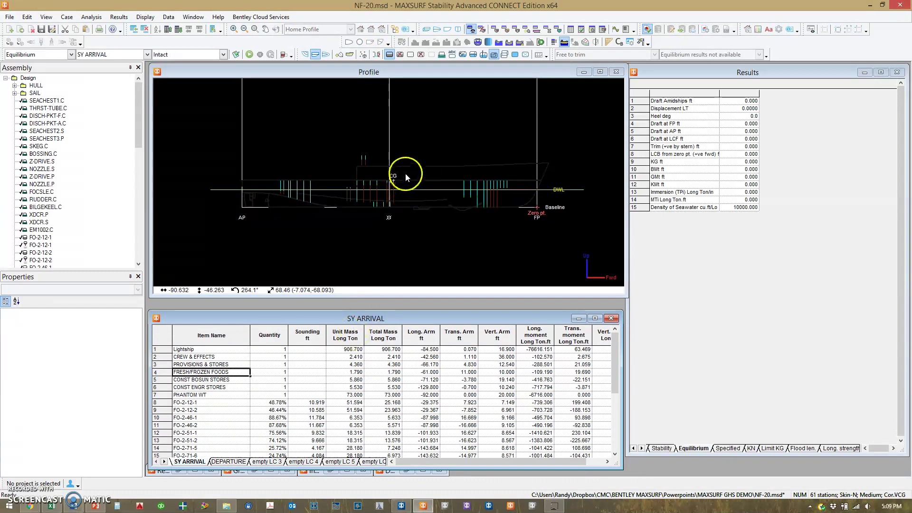
Label load items by name, pick the CREW & EFFECTS and CONST BOSUN STORES rows, then view in perspective
{"action": "left_click", "coordinate": [363, 54]}
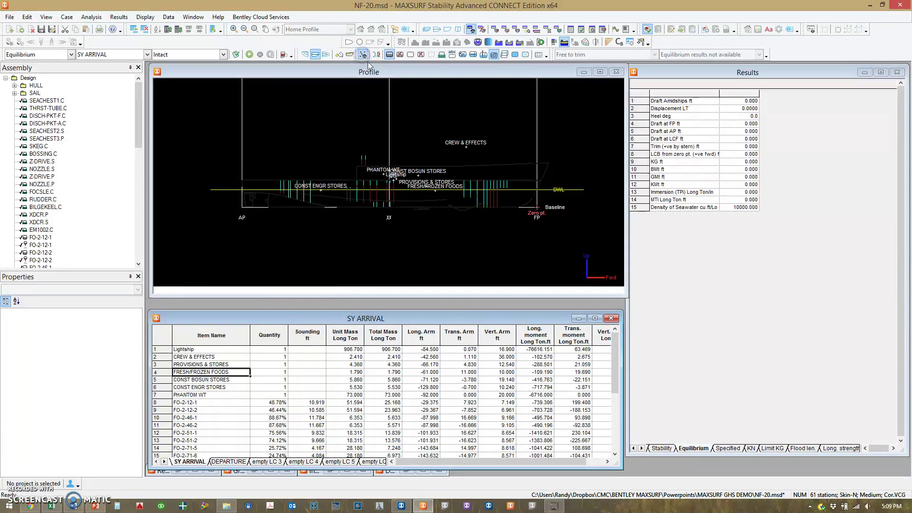
{"action": "left_click", "coordinate": [229, 358]}
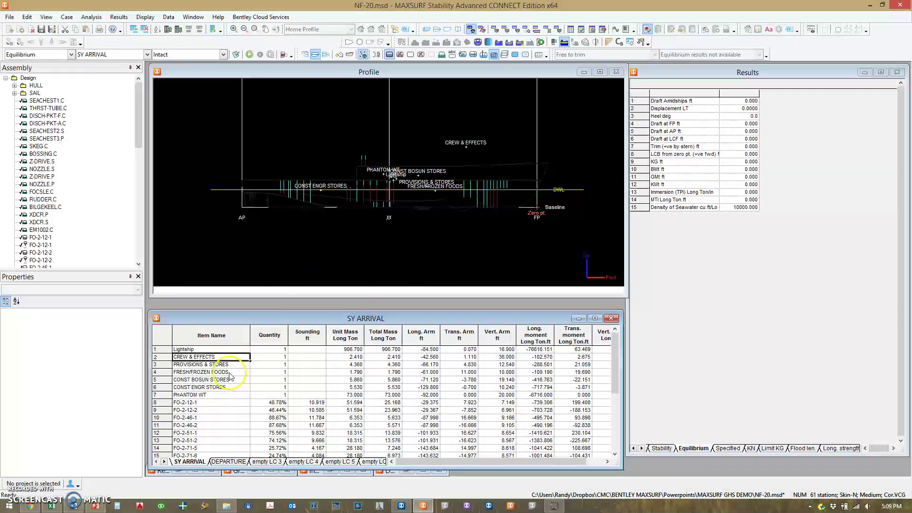
{"action": "left_click", "coordinate": [203, 380]}
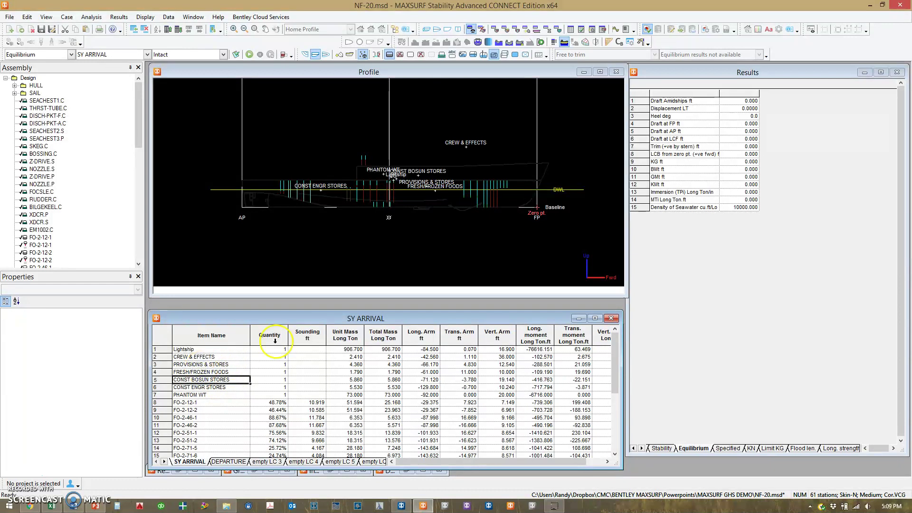
{"action": "left_click", "coordinate": [465, 152]}
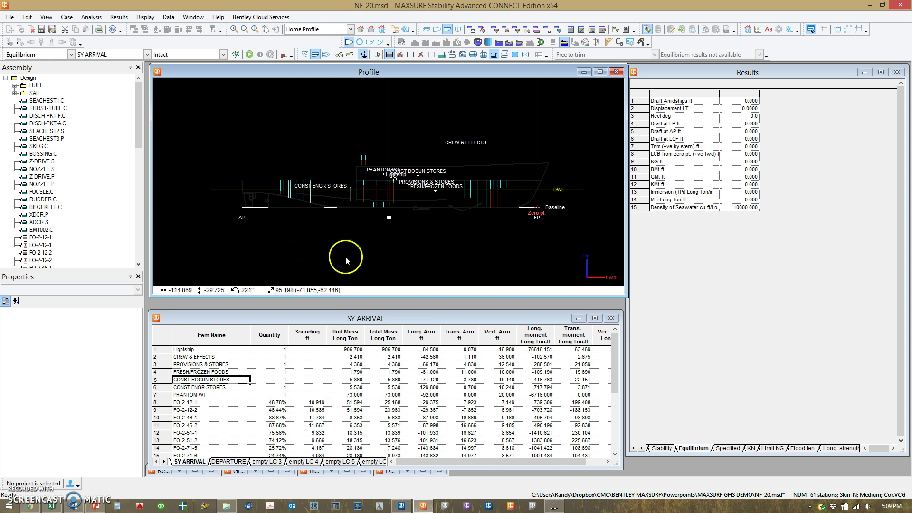
{"action": "left_click", "coordinate": [427, 30]}
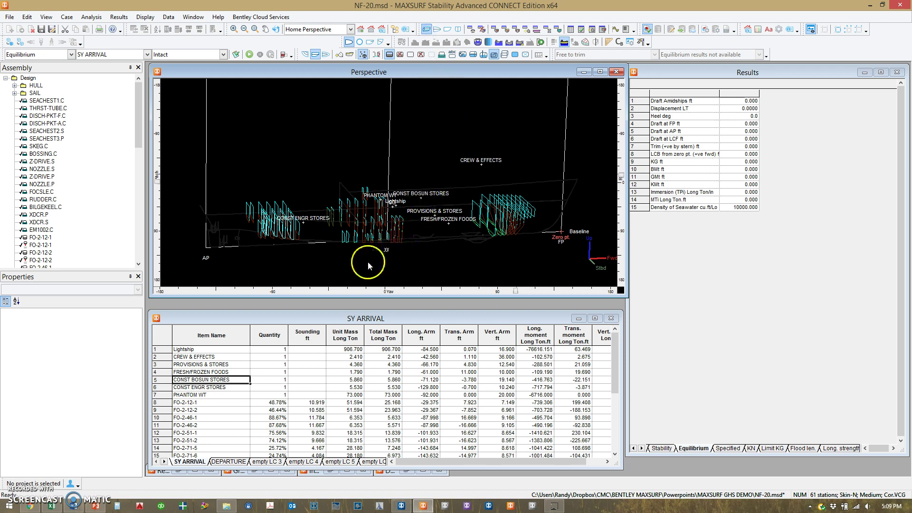
Hide the item name labels and show fluid fill levels inside the tank compartments in perspective
{"action": "left_click", "coordinate": [362, 54]}
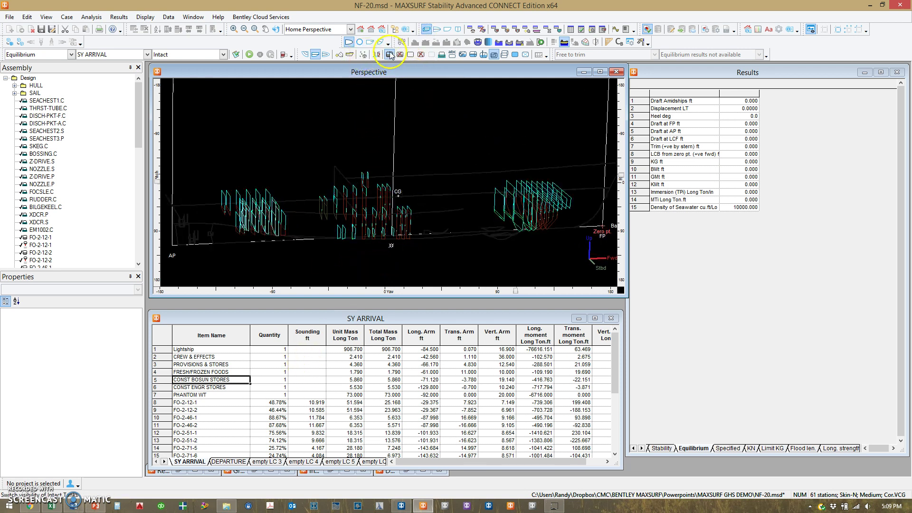
{"action": "left_click", "coordinate": [473, 55]}
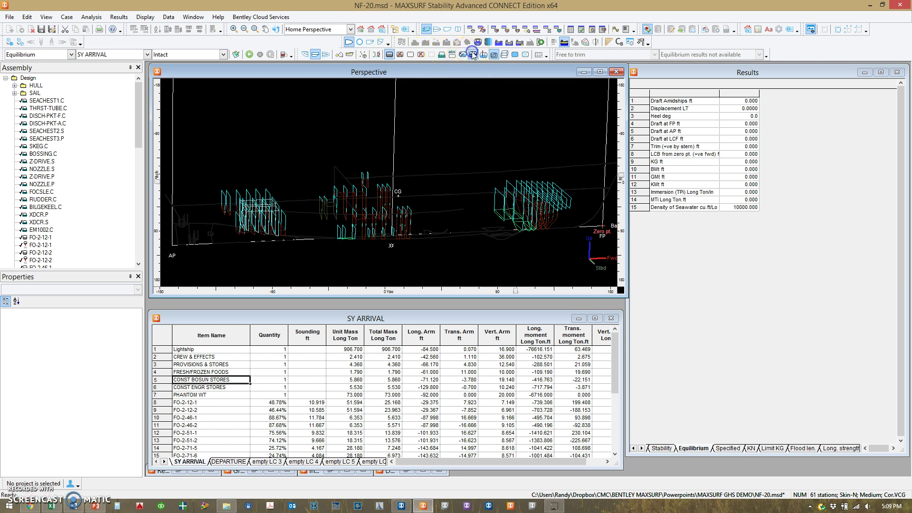
{"action": "left_click", "coordinate": [514, 55]}
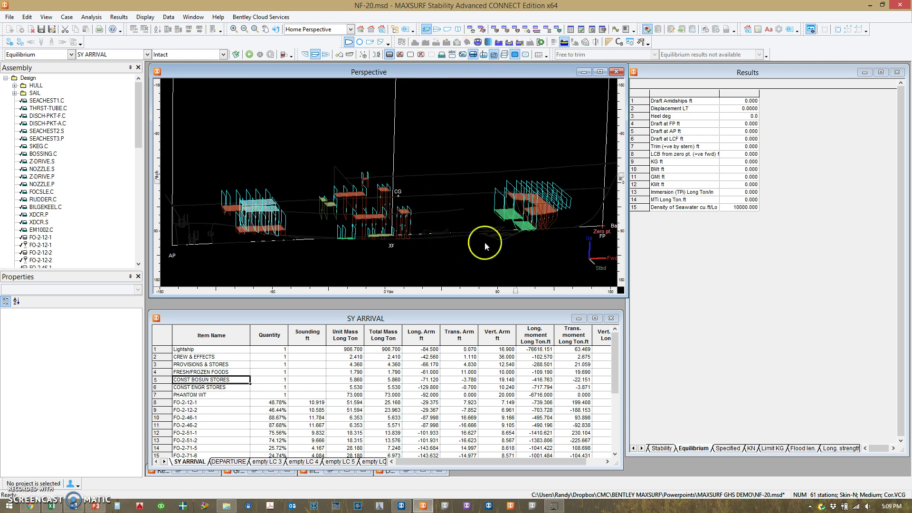
{"action": "scroll", "coordinate": [555, 226], "scroll_direction": "up", "scroll_amount": 5}
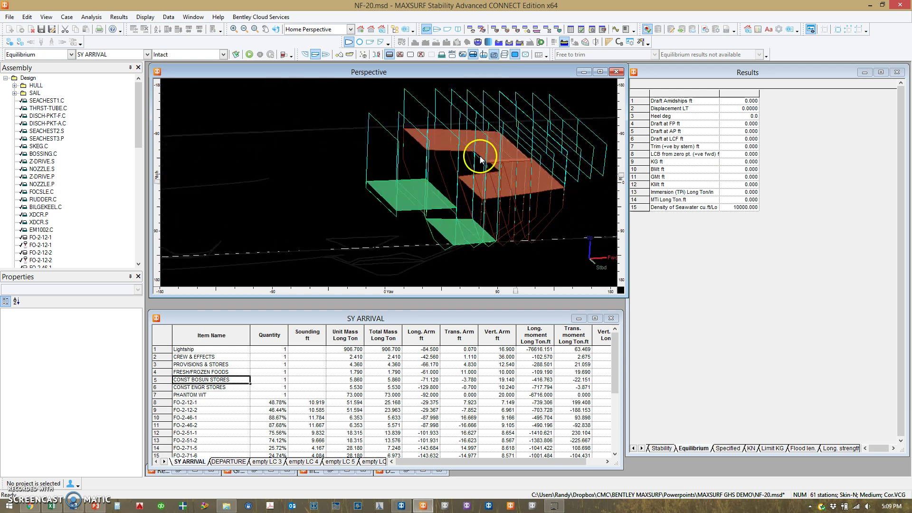
{"action": "scroll", "coordinate": [523, 191], "scroll_direction": "down", "scroll_amount": 3}
{"action": "scroll", "coordinate": [523, 187], "scroll_direction": "down", "scroll_amount": 5}
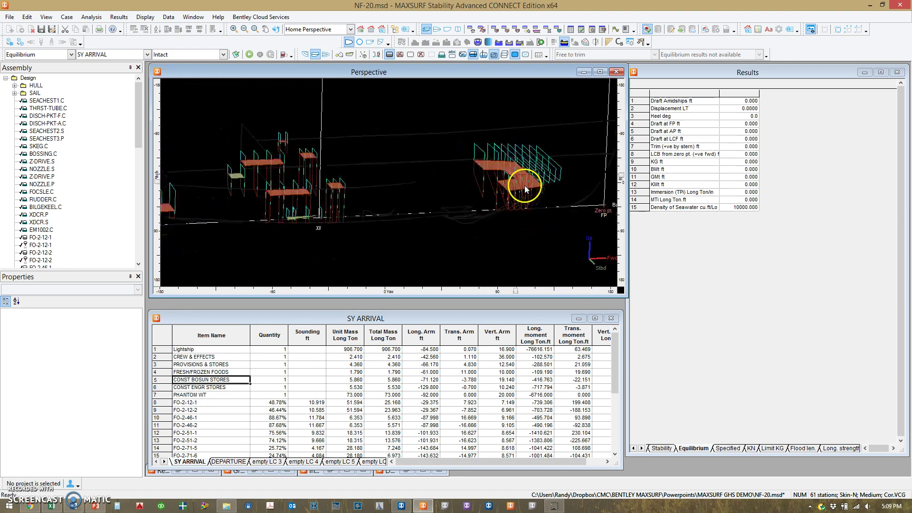
{"action": "scroll", "coordinate": [434, 198], "scroll_direction": "up", "scroll_amount": 2}
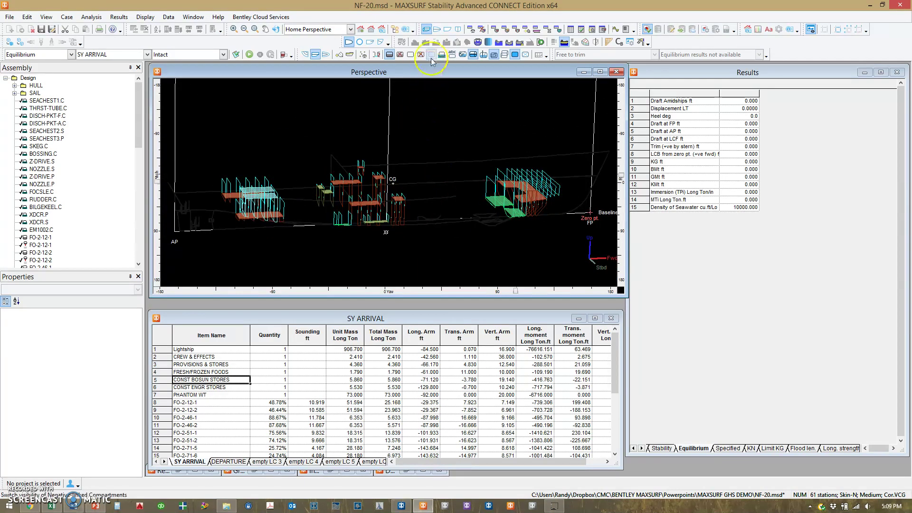
Run the SY ARRIVAL equilibrium analysis, giving 1161 LT displacement at 10.319 ft draft
{"action": "left_click", "coordinate": [271, 328]}
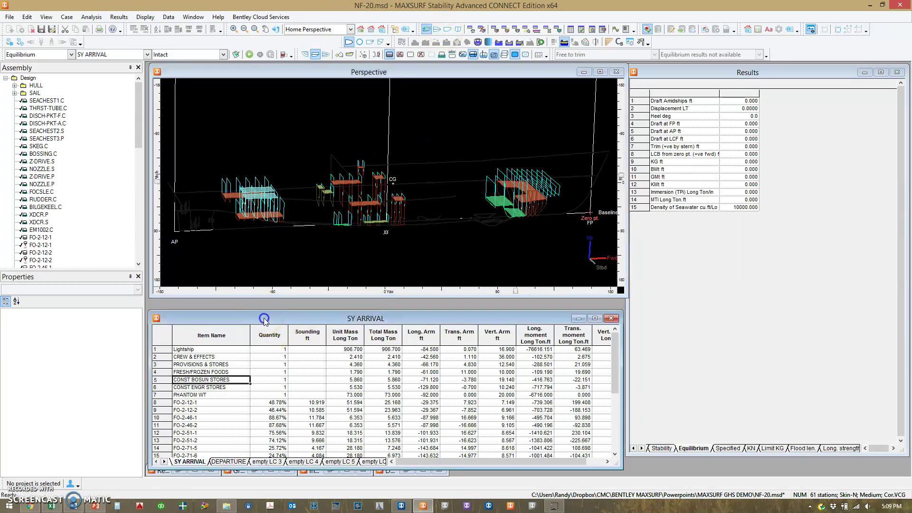
{"action": "left_click", "coordinate": [249, 54]}
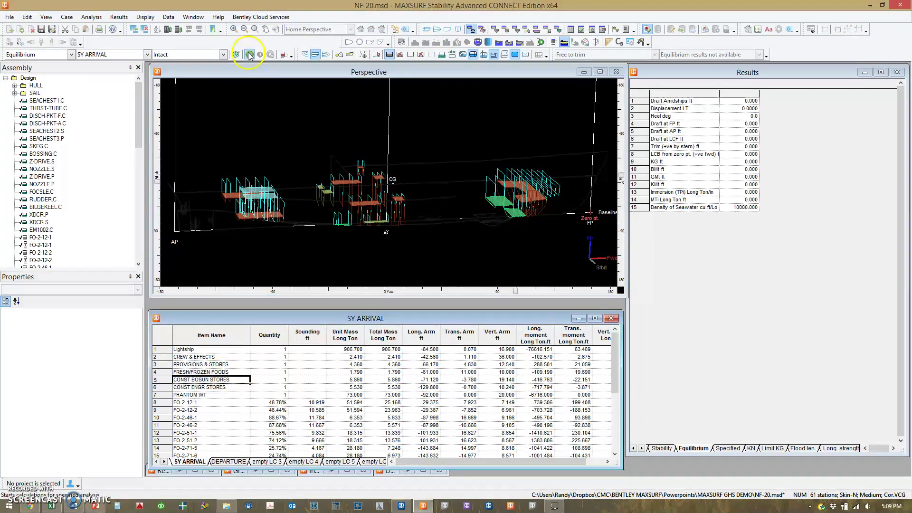
{"action": "left_click", "coordinate": [665, 224]}
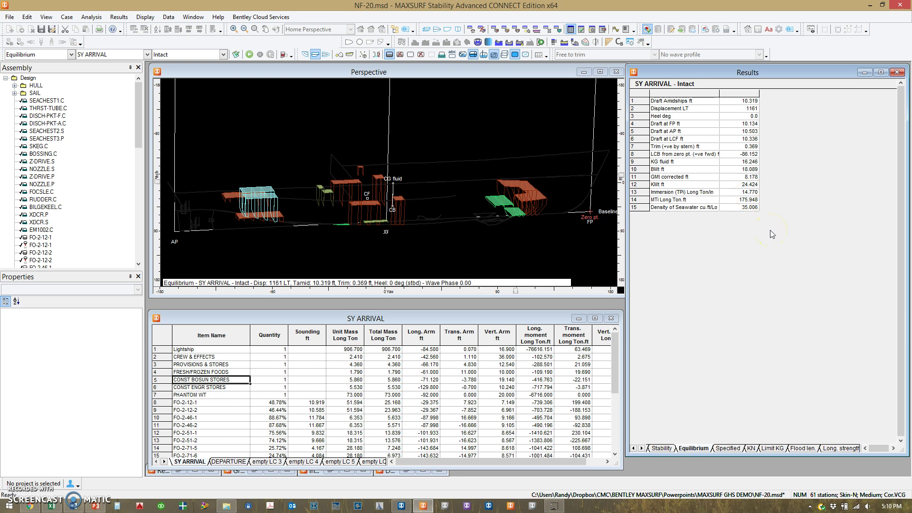
{"action": "left_click", "coordinate": [285, 73]}
{"action": "left_click", "coordinate": [117, 17]}
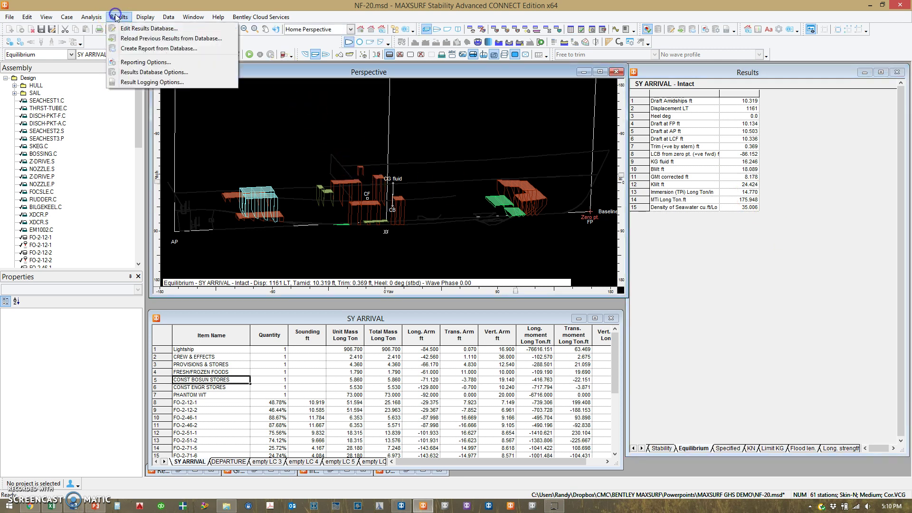
{"action": "left_click", "coordinate": [155, 63]}
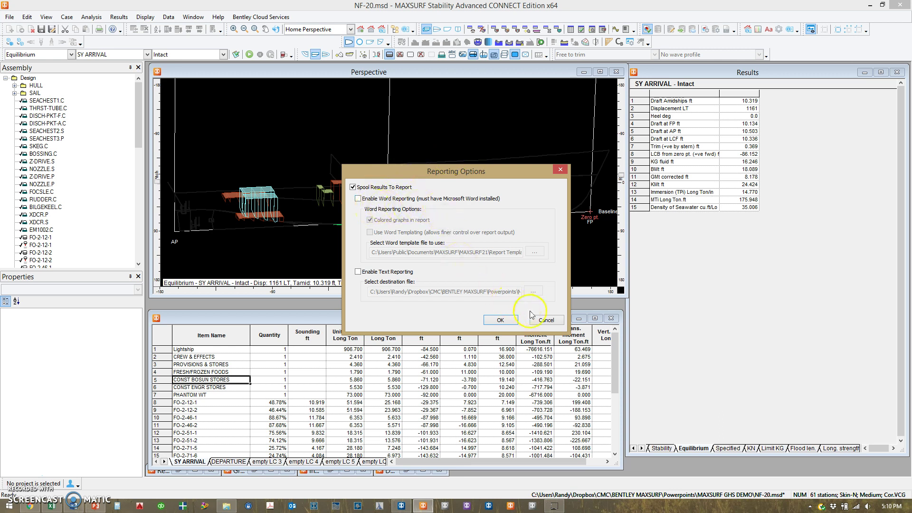
{"action": "left_click", "coordinate": [545, 320]}
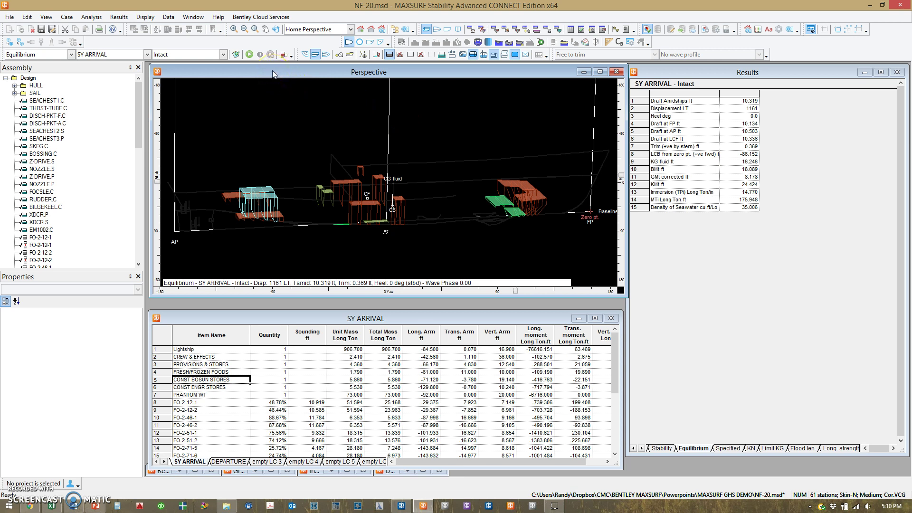
Switch to Large Angle Stability, zoom the body plan onto the hull, and hide tanks and coloured sections
{"action": "left_click", "coordinate": [71, 54]}
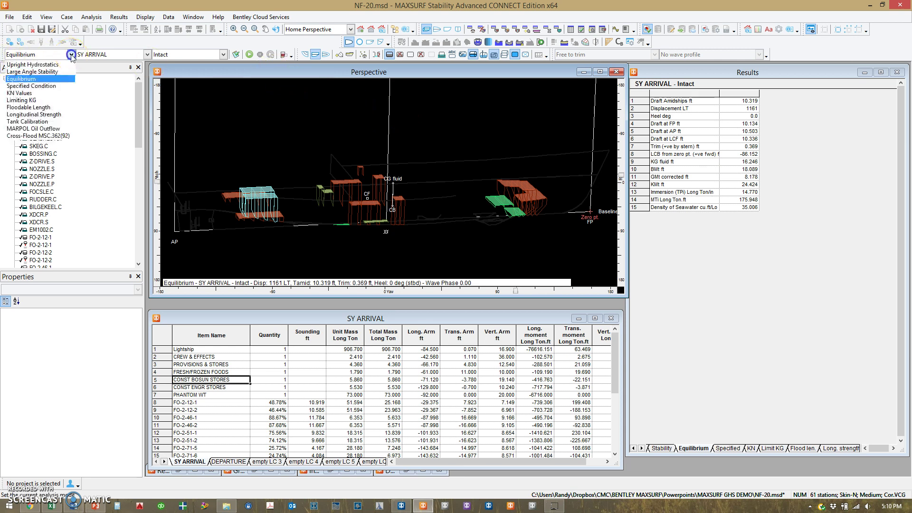
{"action": "left_click", "coordinate": [50, 72]}
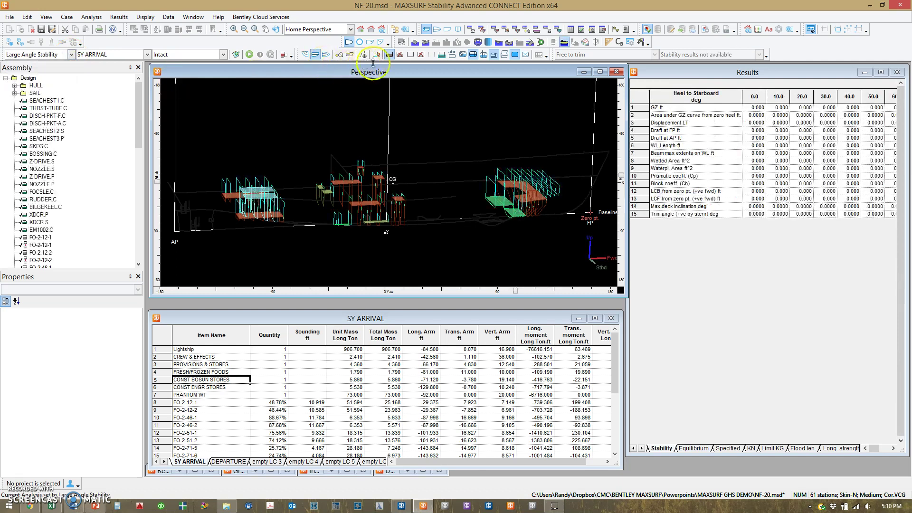
{"action": "left_click", "coordinate": [457, 29]}
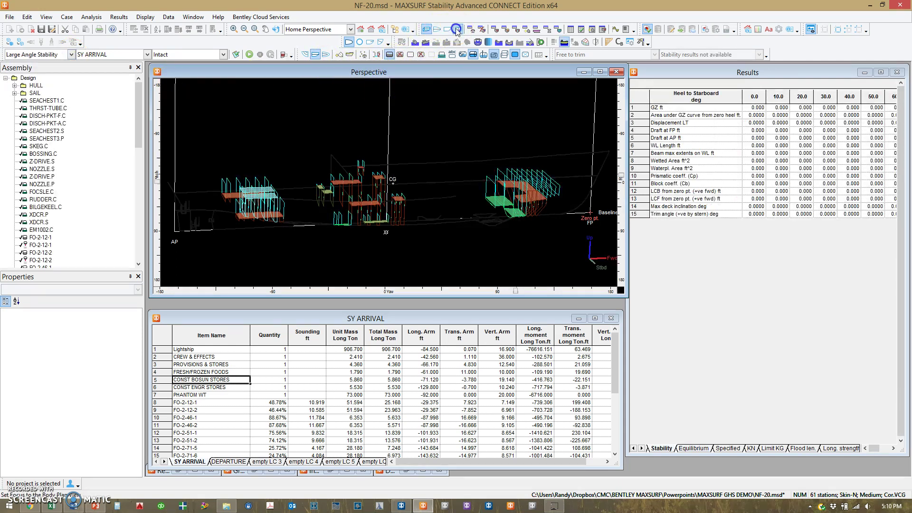
{"action": "left_click", "coordinate": [407, 153]}
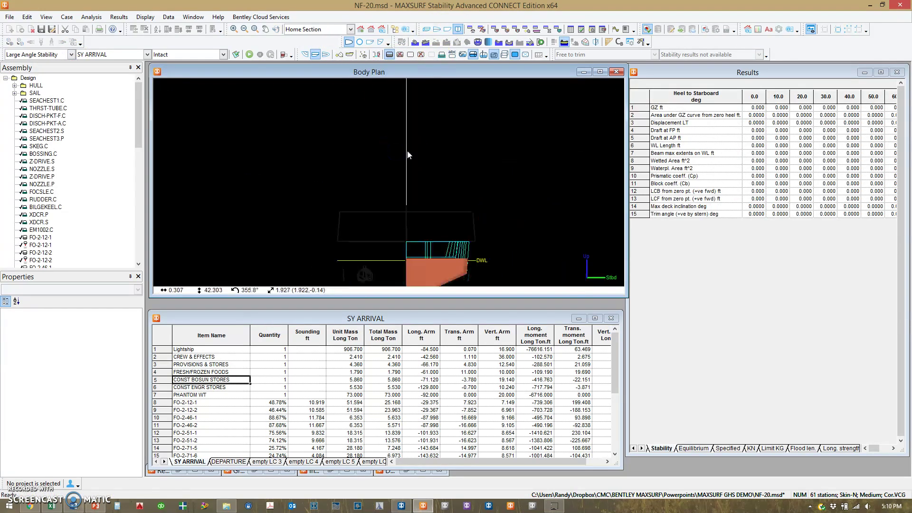
{"action": "left_click_drag", "start_coordinate": [407, 154], "coordinate": [427, 178]}
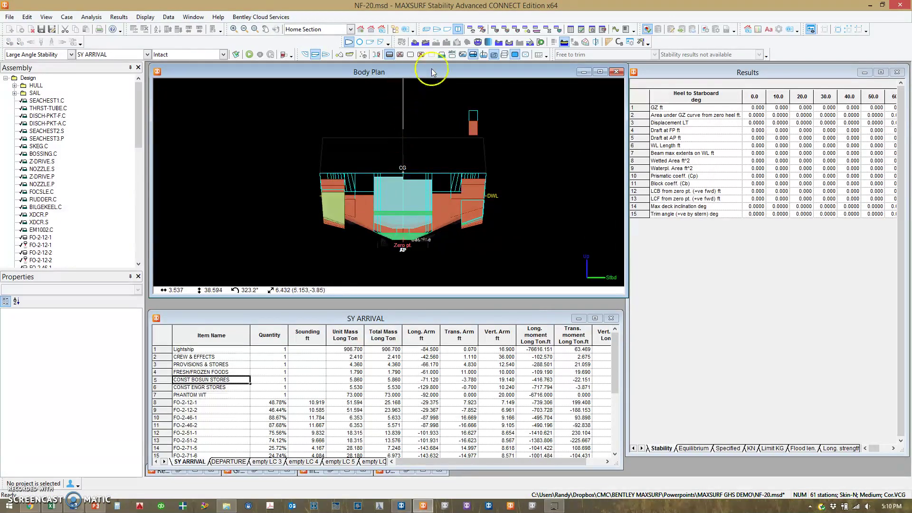
{"action": "left_click", "coordinate": [390, 54]}
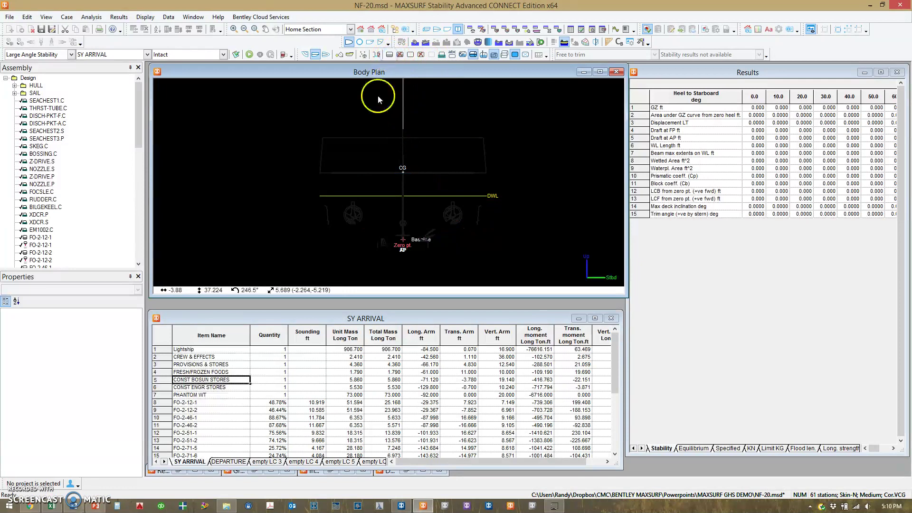
{"action": "left_click_drag", "start_coordinate": [378, 95], "coordinate": [353, 106]}
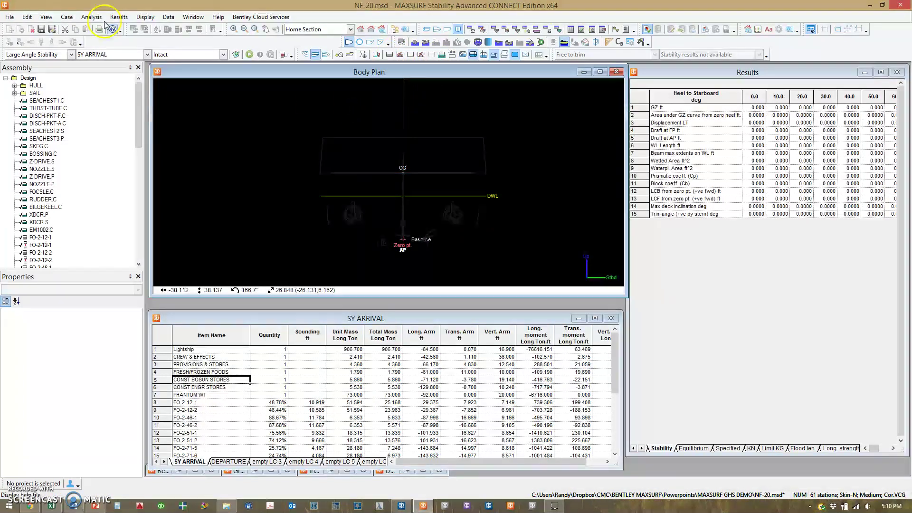
Accept the heel range of 0 to 180 deg in 10 deg steps to starboard
{"action": "left_click", "coordinate": [88, 18]}
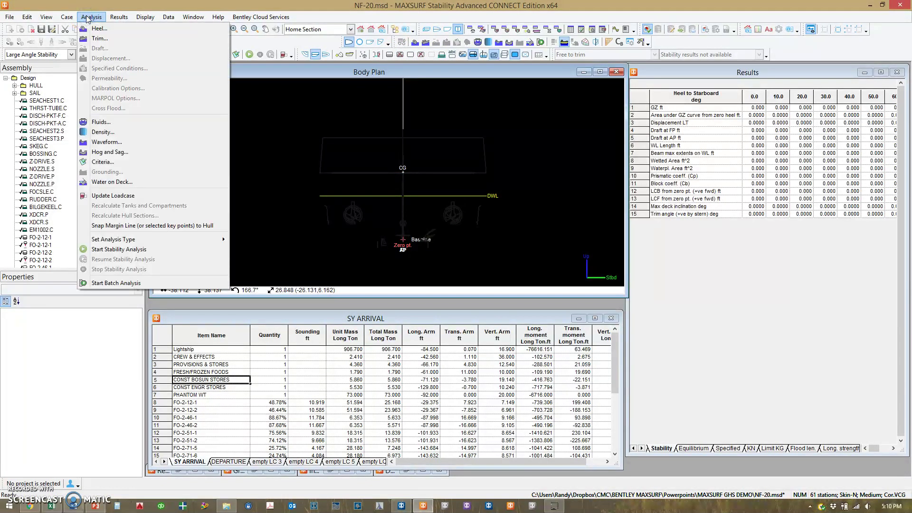
{"action": "left_click", "coordinate": [98, 29]}
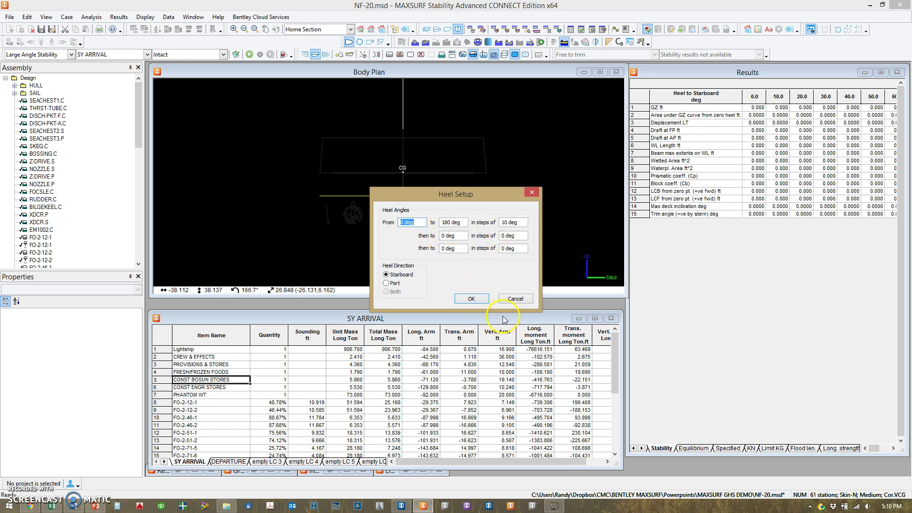
{"action": "left_click", "coordinate": [471, 298]}
Keep the trim setting at Free Trim to Loadcase
{"action": "left_click", "coordinate": [90, 16]}
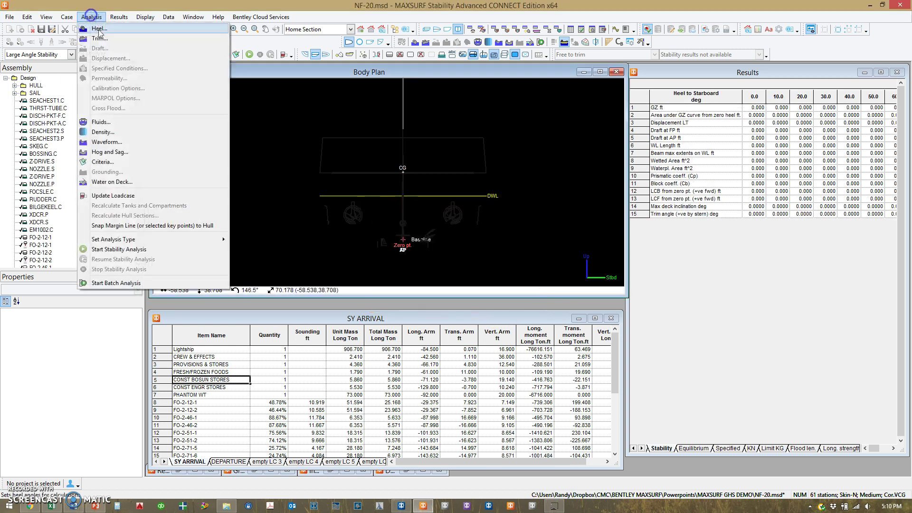
{"action": "left_click", "coordinate": [99, 38]}
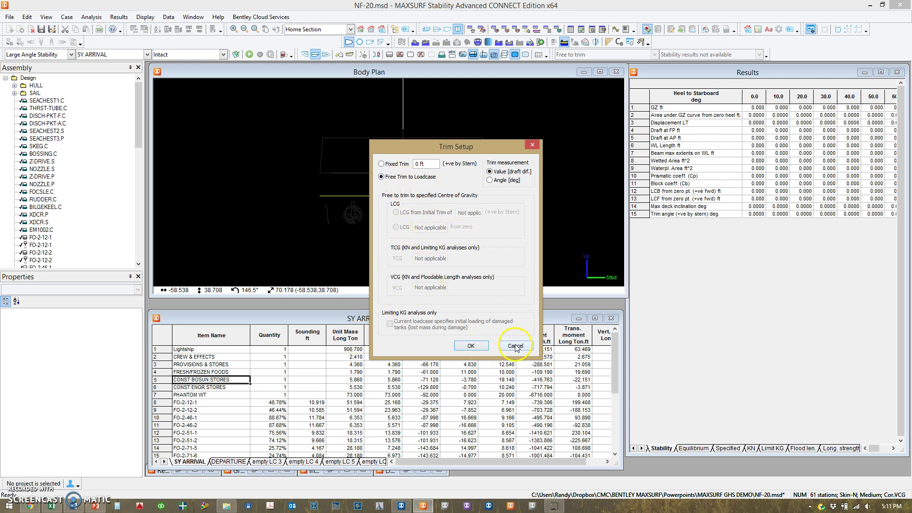
{"action": "left_click", "coordinate": [470, 345]}
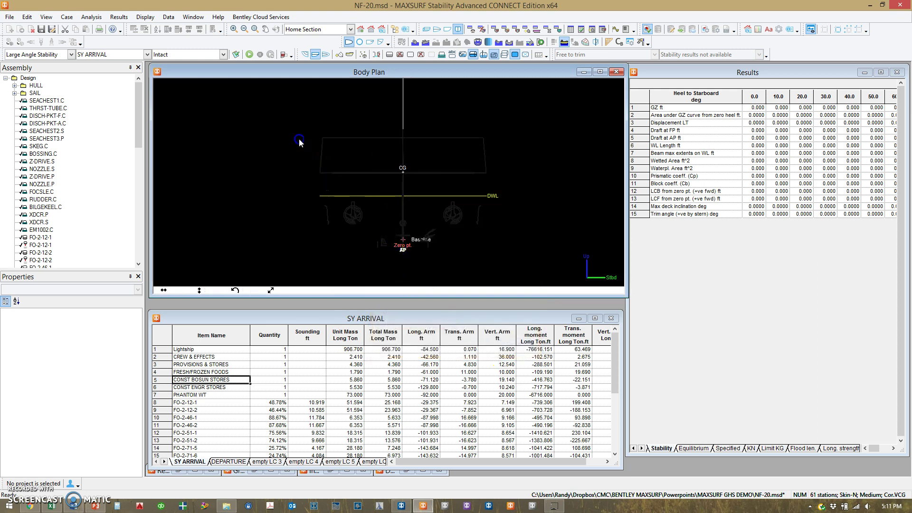
{"action": "left_click", "coordinate": [90, 17]}
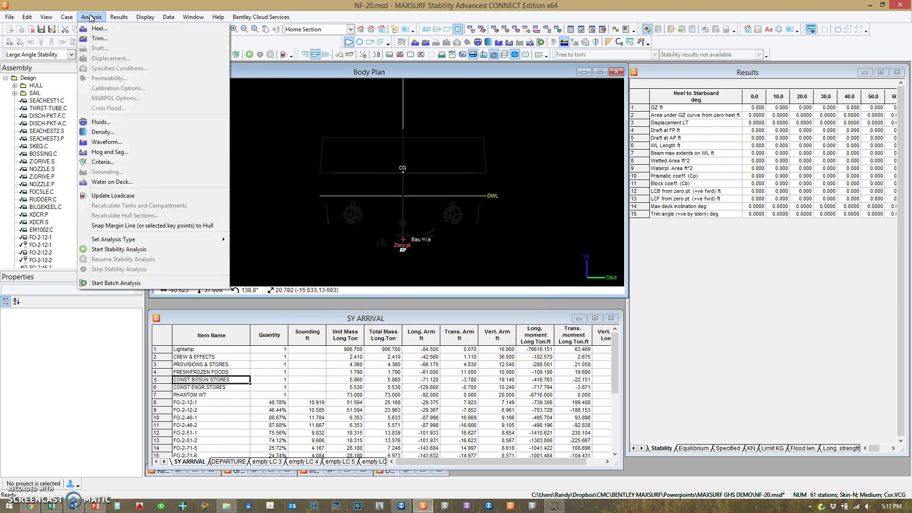
{"action": "left_click", "coordinate": [139, 164]}
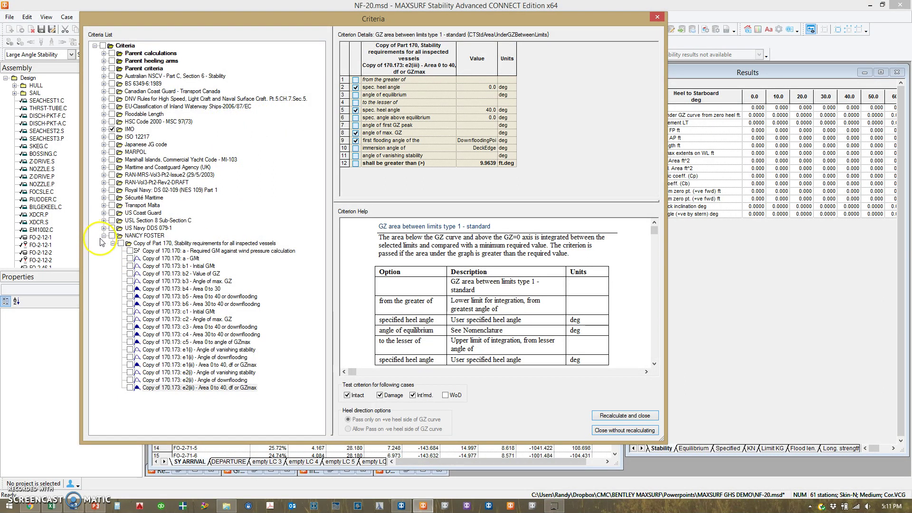
{"action": "left_click", "coordinate": [103, 130]}
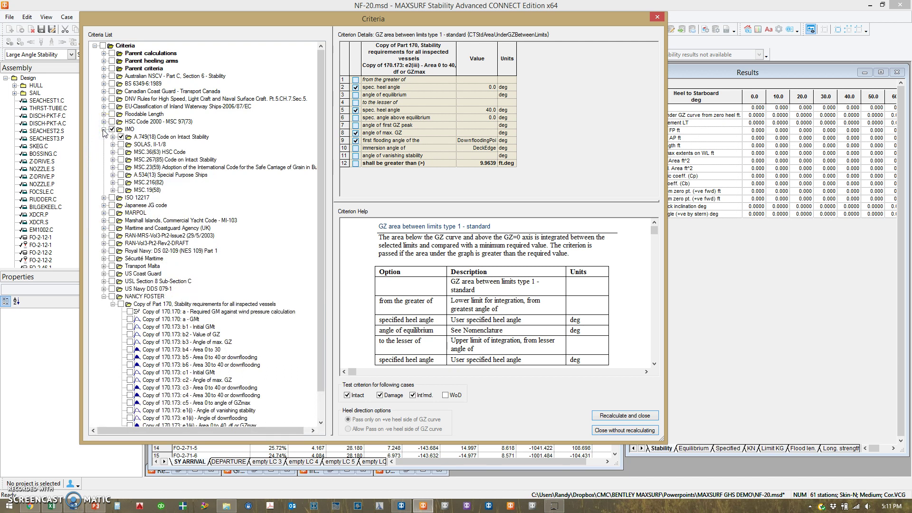
{"action": "left_click", "coordinate": [113, 137]}
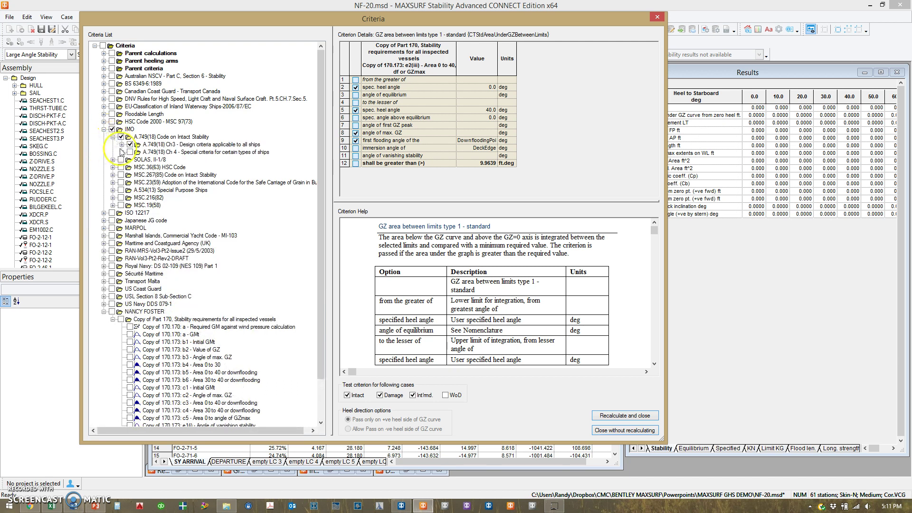
{"action": "left_click", "coordinate": [122, 144]}
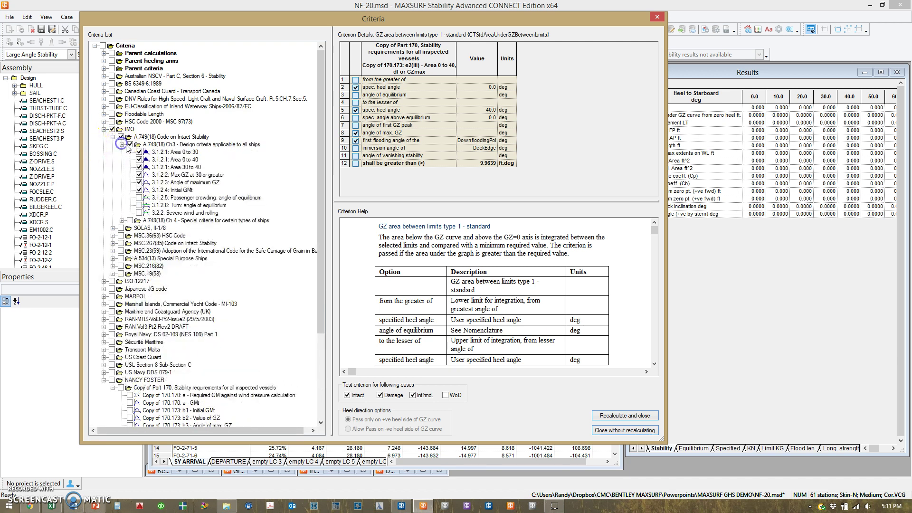
{"action": "left_click", "coordinate": [173, 152]}
{"action": "left_click", "coordinate": [175, 160]}
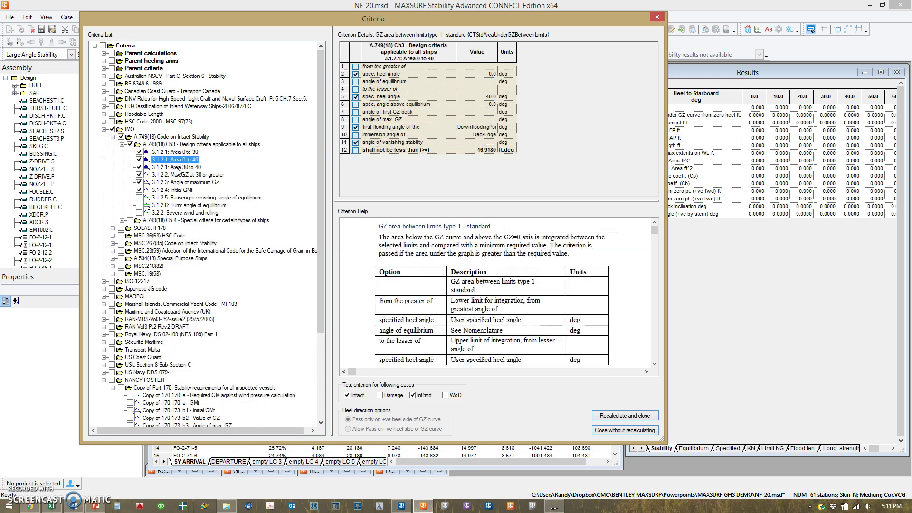
{"action": "left_click", "coordinate": [177, 168]}
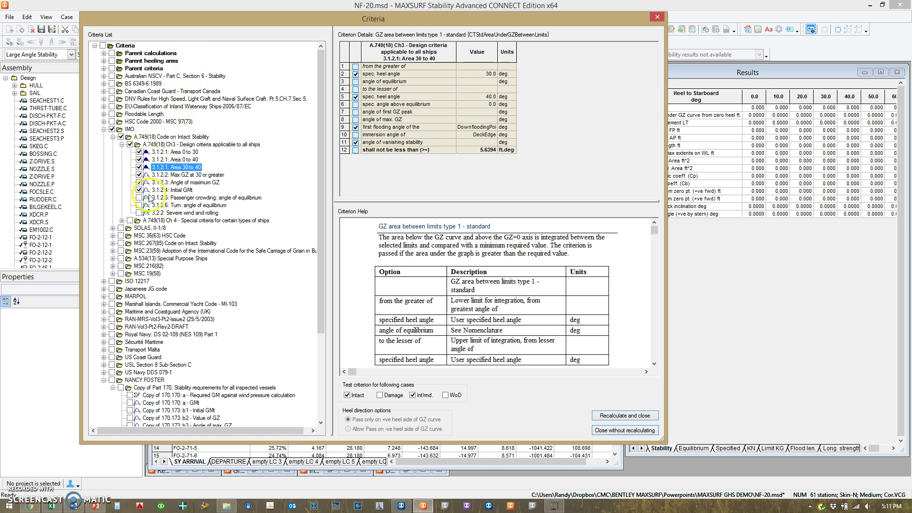
{"action": "left_click", "coordinate": [180, 175]}
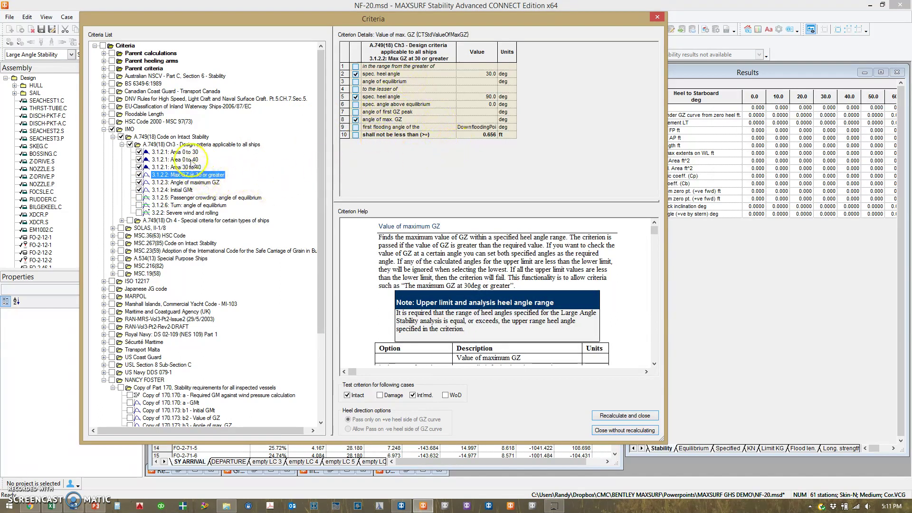
{"action": "left_click", "coordinate": [183, 159]}
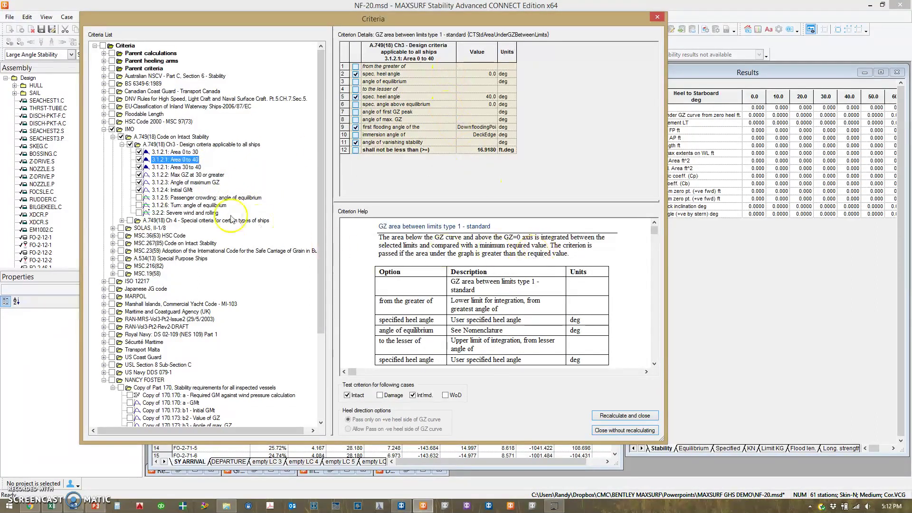
{"action": "left_click", "coordinate": [621, 430]}
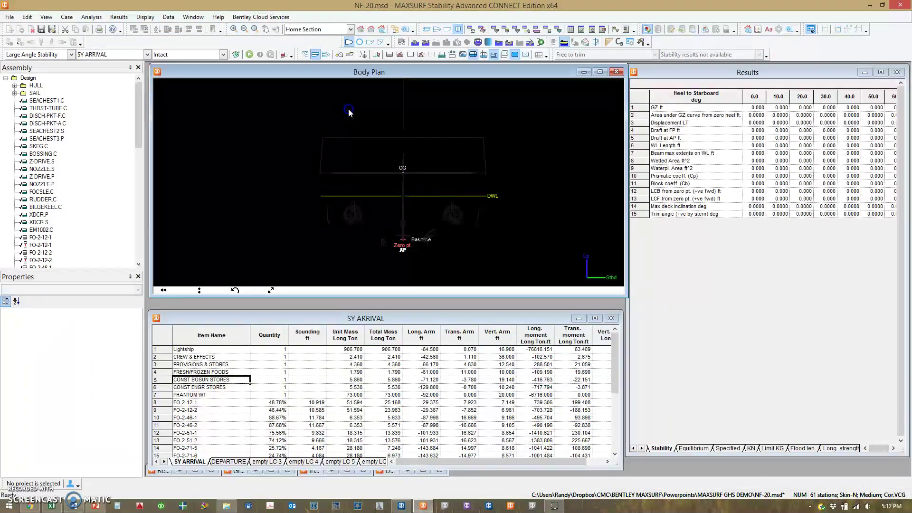
Show the GZ graph, run the large angle analysis and widen the Results table to show all heel angles
{"action": "left_click", "coordinate": [616, 29]}
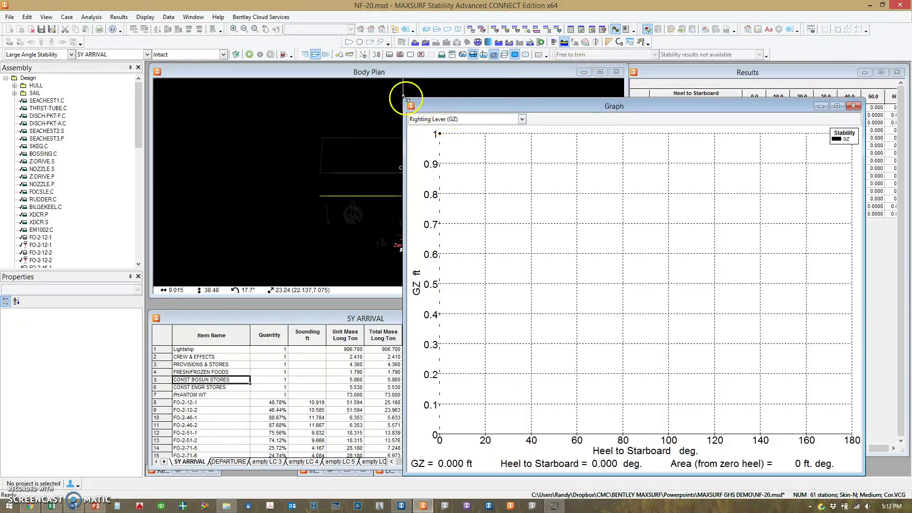
{"action": "left_click_drag", "start_coordinate": [405, 99], "coordinate": [401, 212]}
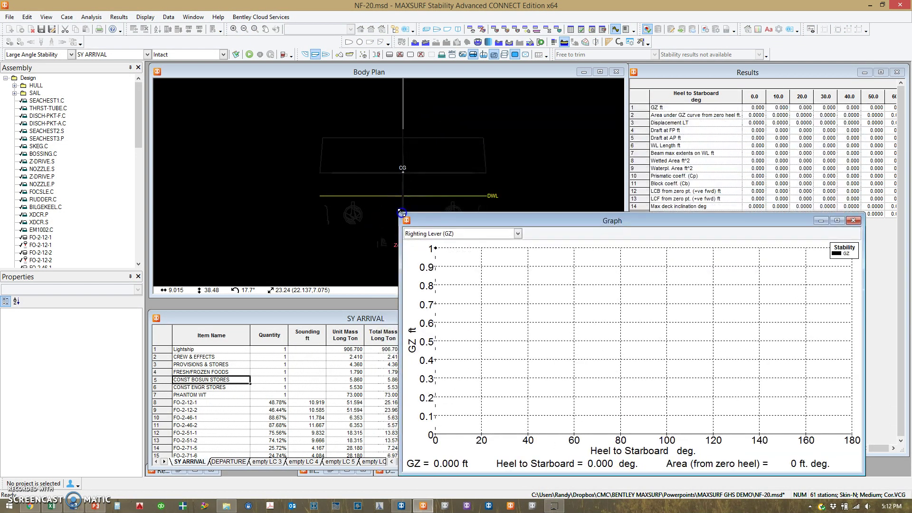
{"action": "left_click", "coordinate": [249, 55]}
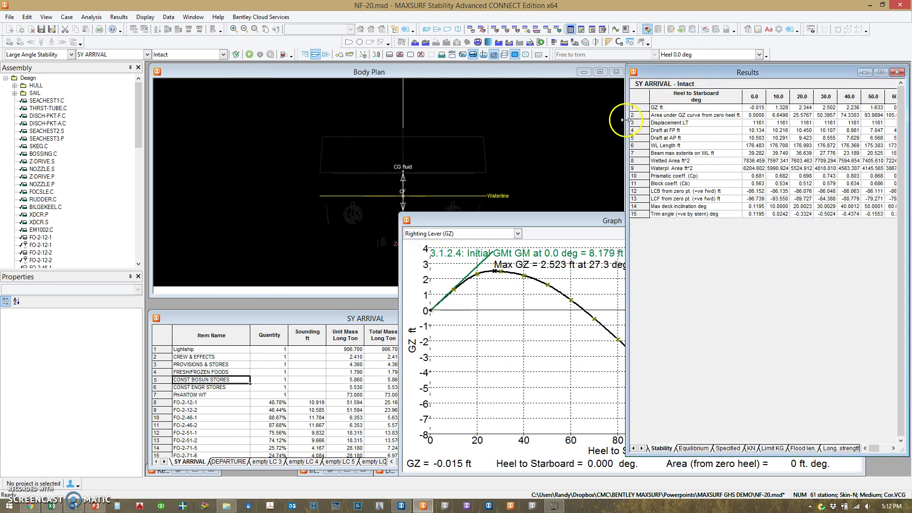
{"action": "left_click_drag", "start_coordinate": [628, 124], "coordinate": [601, 115]}
Show underwater sections in the body plan with the hull heeled to 50 deg
{"action": "left_click", "coordinate": [471, 72]}
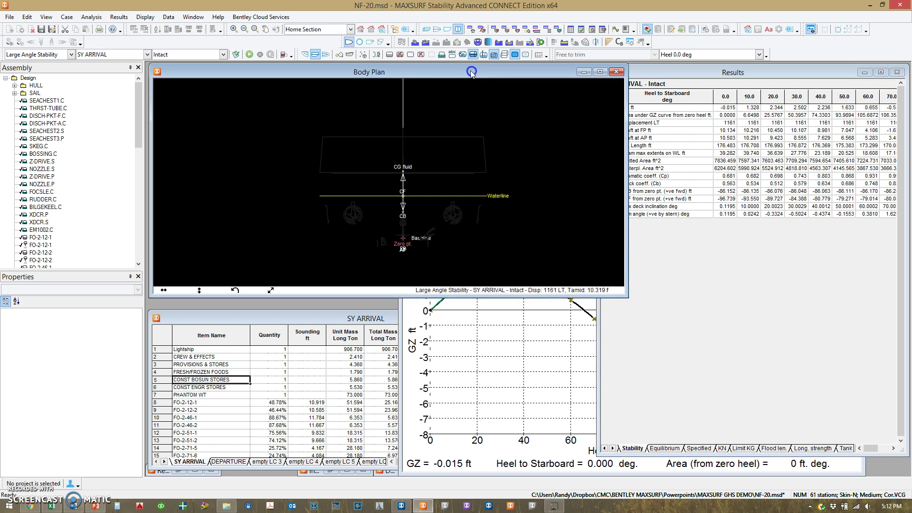
{"action": "left_click", "coordinate": [307, 55]}
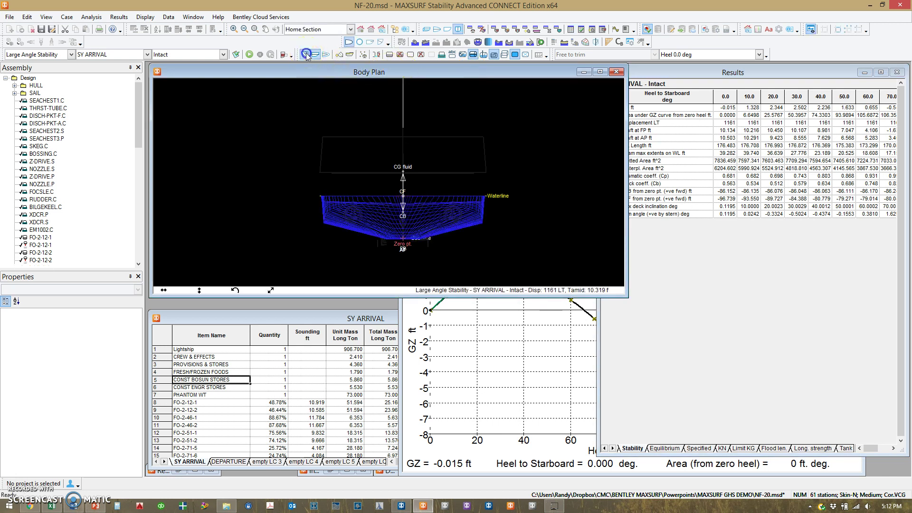
{"action": "left_click", "coordinate": [758, 53]}
{"action": "left_click", "coordinate": [700, 101]}
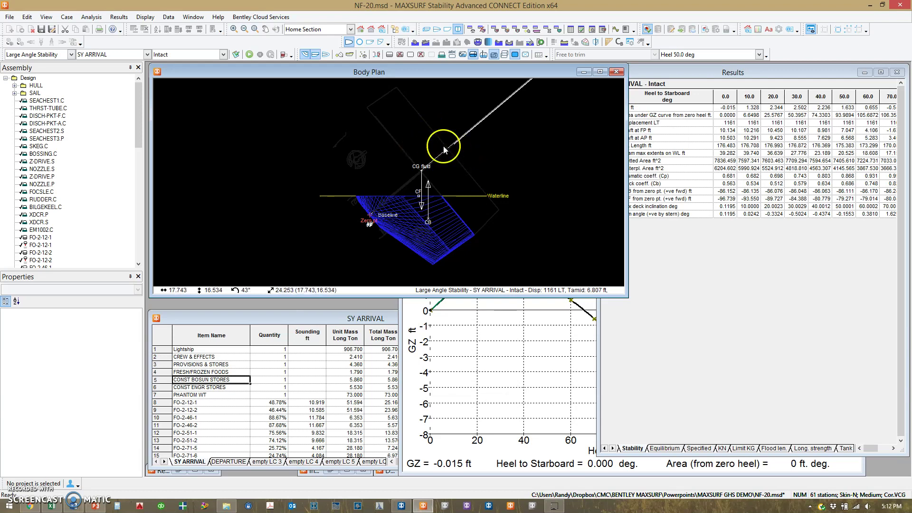
Bring the GZ graph forward and enlarge it over the other windows
{"action": "left_click", "coordinate": [503, 368]}
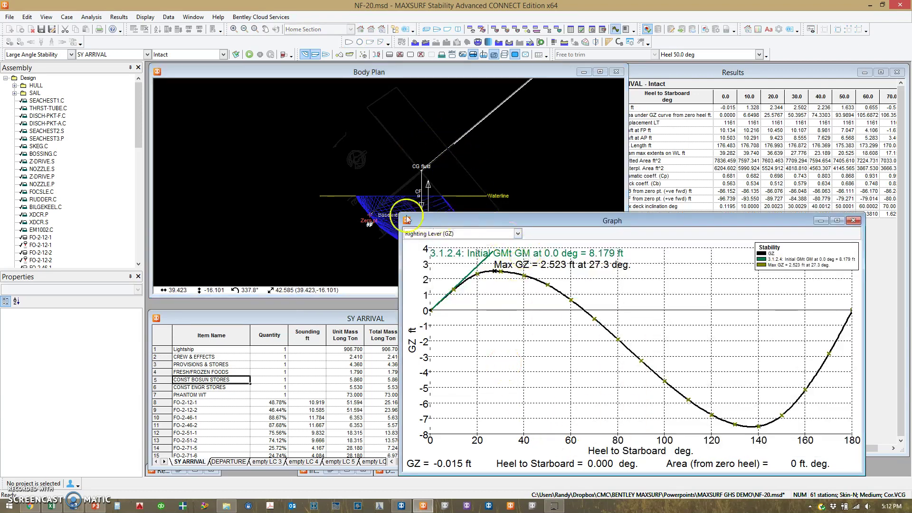
{"action": "left_click_drag", "start_coordinate": [406, 219], "coordinate": [187, 81]}
{"action": "left_click", "coordinate": [472, 156]}
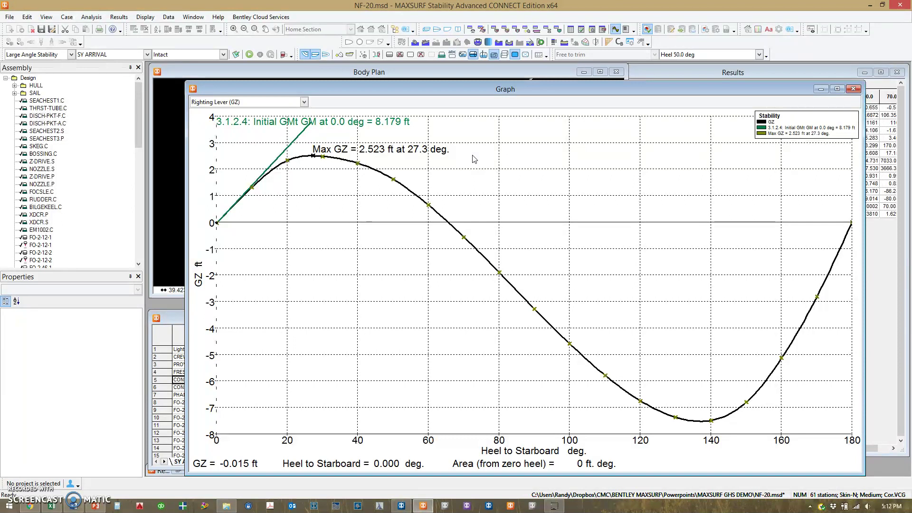
Paste the GZ curve chart into Word's Document1, then minimize Word
{"action": "mouse_move", "coordinate": [75, 507]}
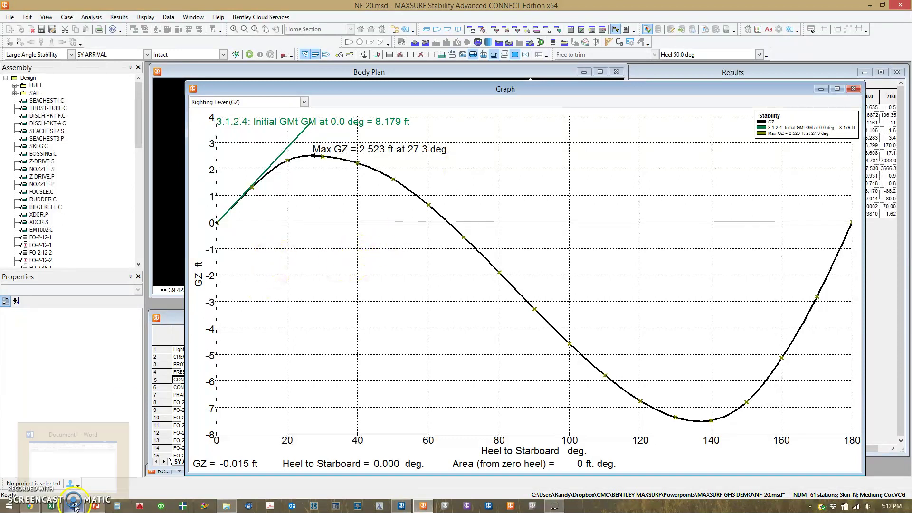
{"action": "left_click", "coordinate": [73, 427]}
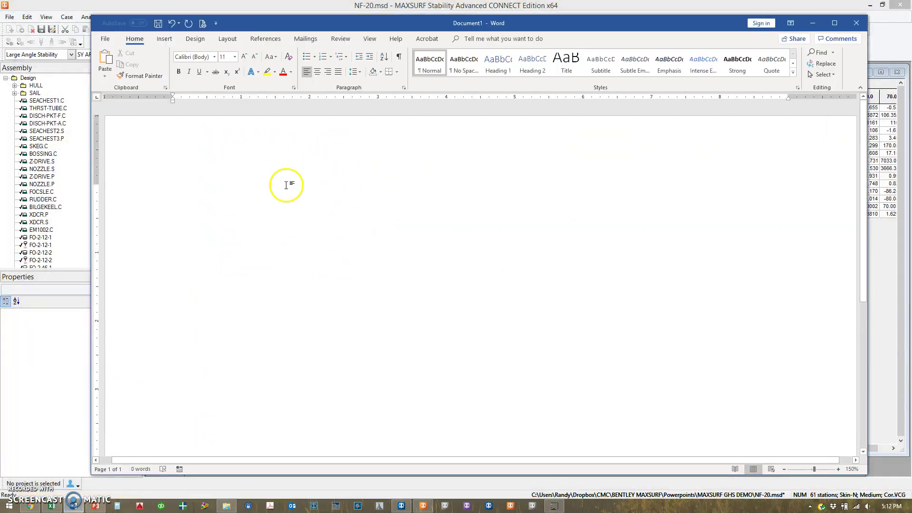
{"action": "key", "text": "ctrl+v"}
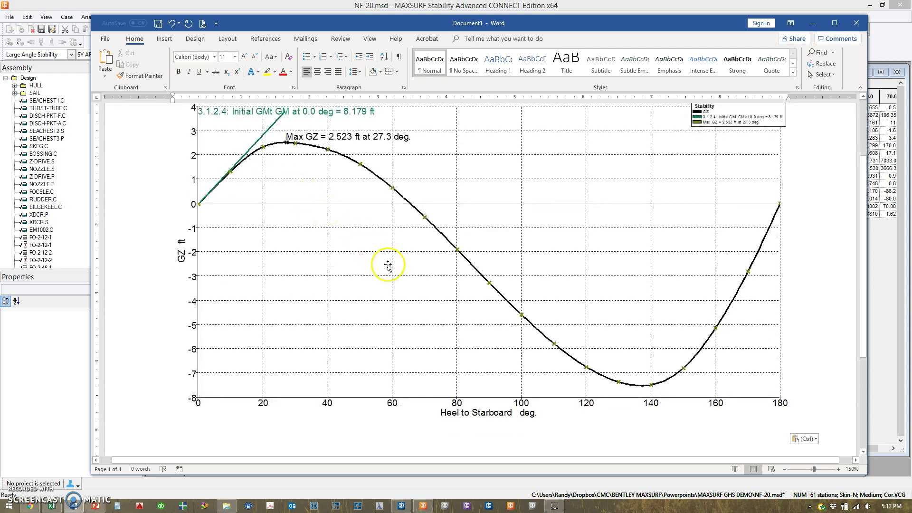
{"action": "left_click", "coordinate": [812, 23]}
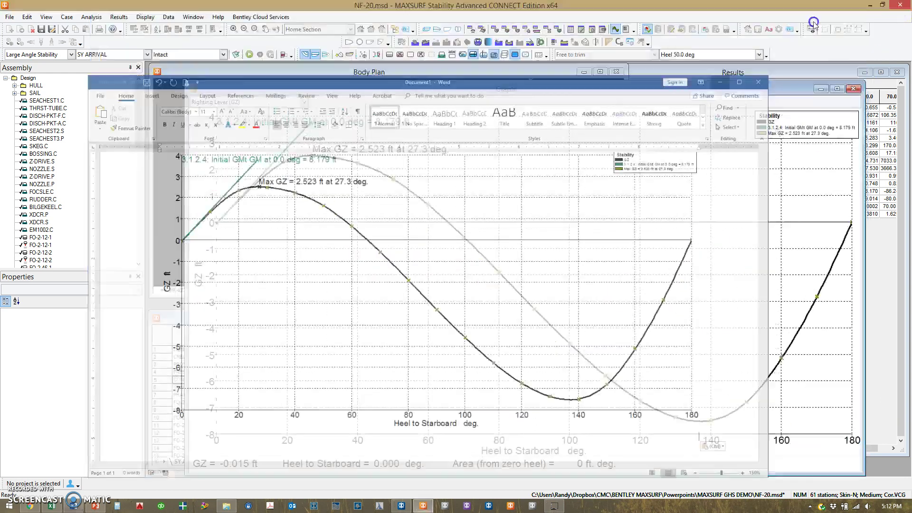
Close the GZ graph and enlarge and zoom the body plan view
{"action": "left_click", "coordinate": [855, 89]}
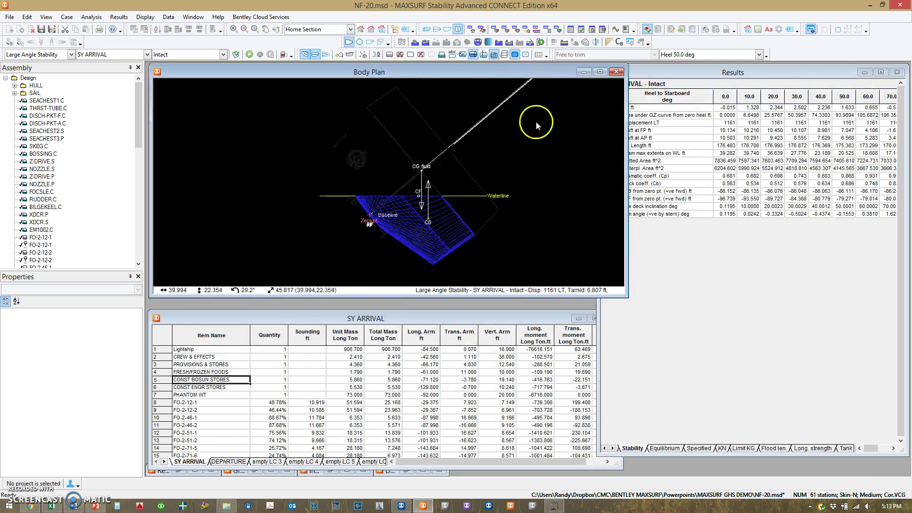
{"action": "left_click_drag", "start_coordinate": [625, 295], "coordinate": [778, 427]}
{"action": "scroll", "coordinate": [606, 254], "scroll_direction": "up", "scroll_amount": 1}
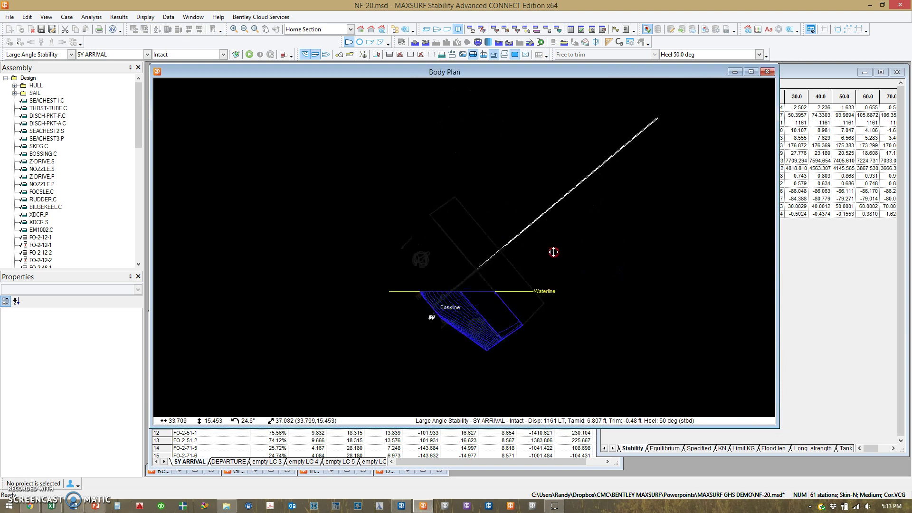
{"action": "scroll", "coordinate": [494, 283], "scroll_direction": "up", "scroll_amount": 1}
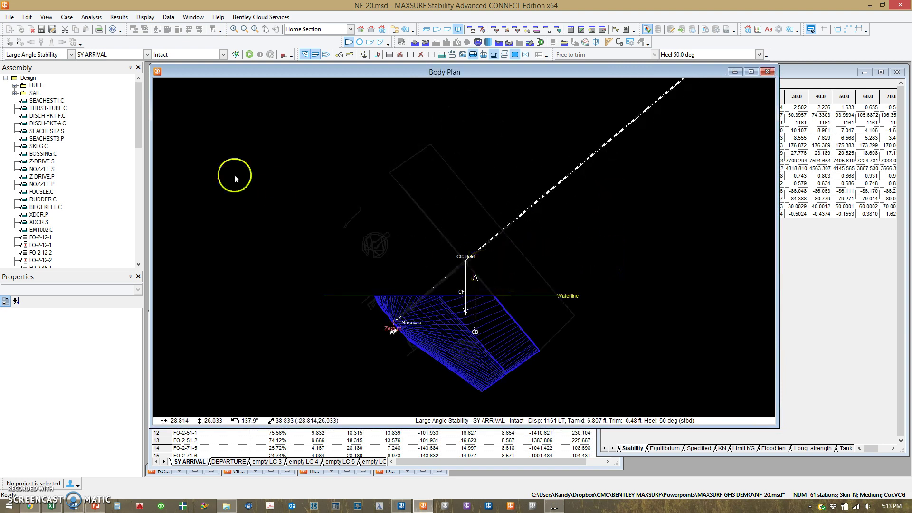
Apply colour Palette 2 with a white background to the body plan
{"action": "left_click", "coordinate": [46, 17]}
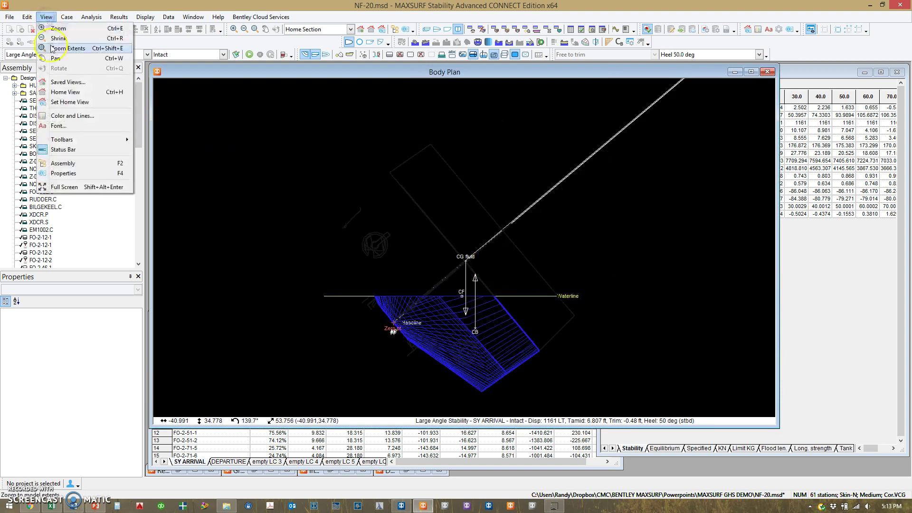
{"action": "left_click", "coordinate": [71, 116]}
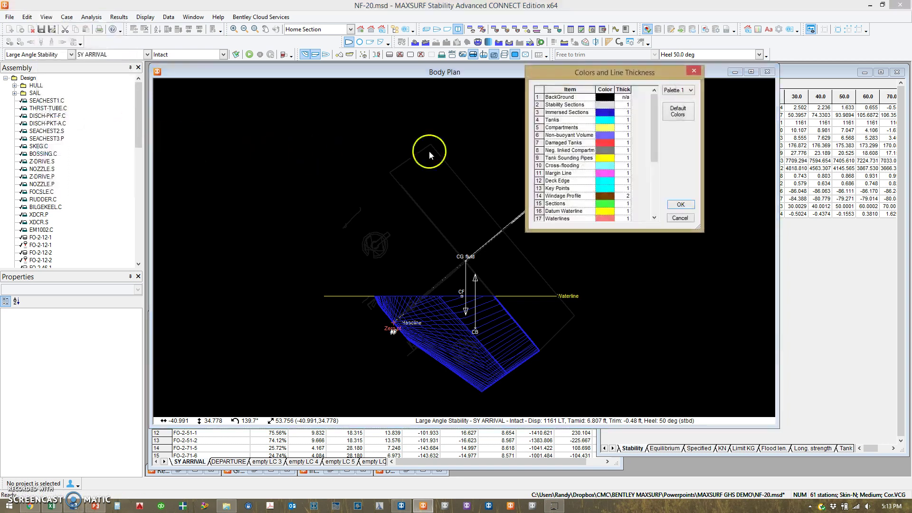
{"action": "left_click", "coordinate": [690, 90]}
{"action": "left_click", "coordinate": [674, 103]}
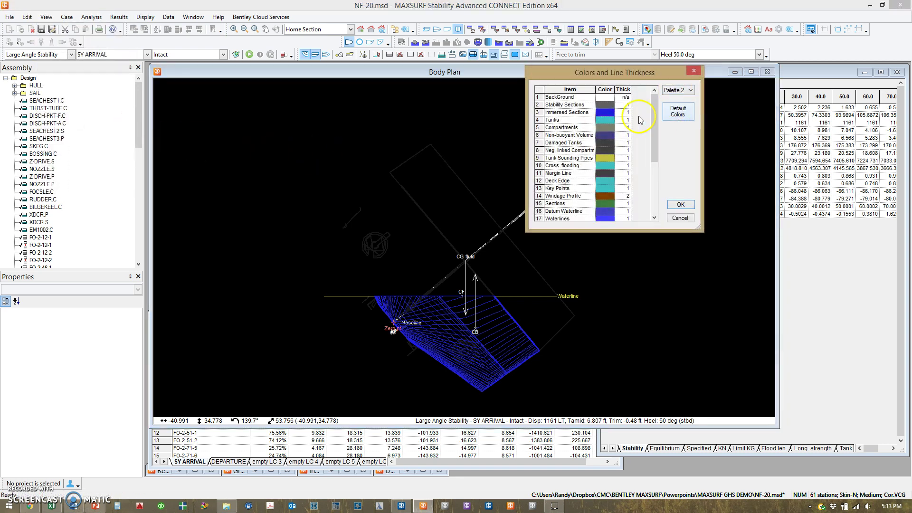
{"action": "left_click", "coordinate": [681, 205]}
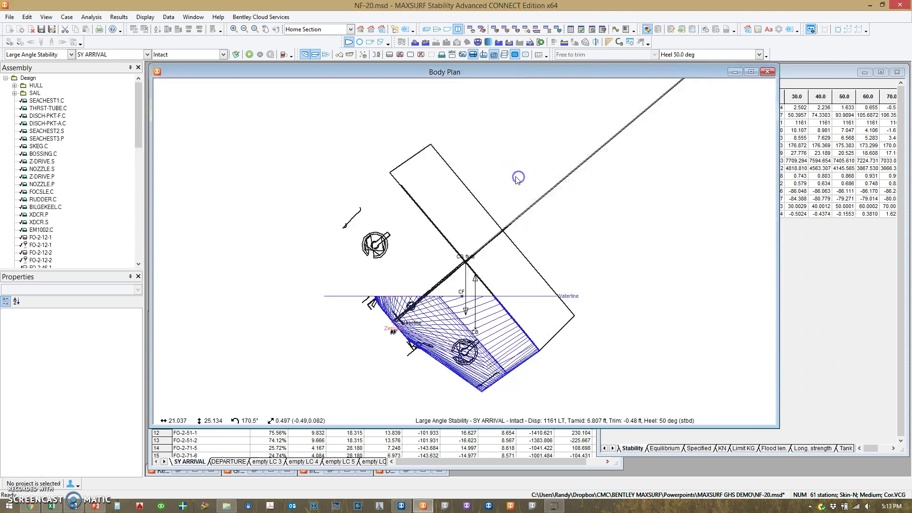
{"action": "scroll", "coordinate": [518, 179], "scroll_direction": "down", "scroll_amount": 1}
{"action": "scroll", "coordinate": [518, 180], "scroll_direction": "up", "scroll_amount": 2}
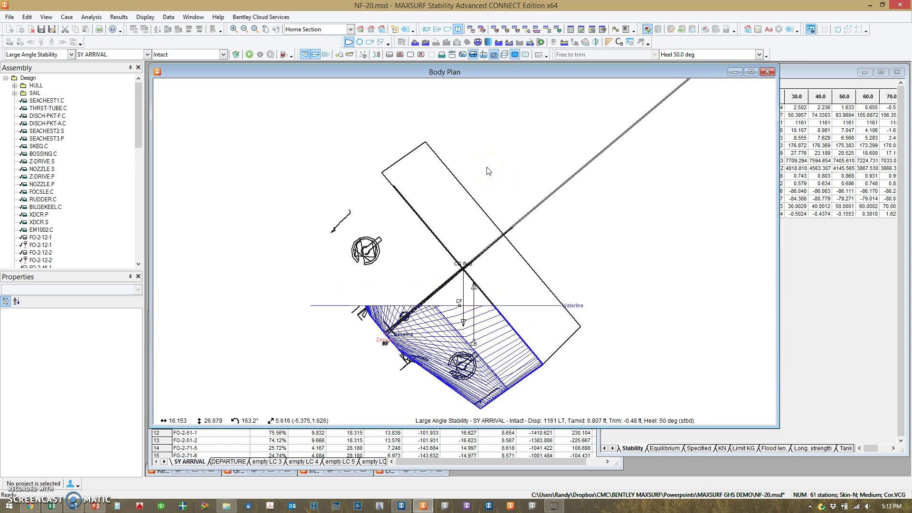
Delete the GZ chart in Word and paste the 50 deg heeled body plan instead
{"action": "key", "text": "alt+Tab"}
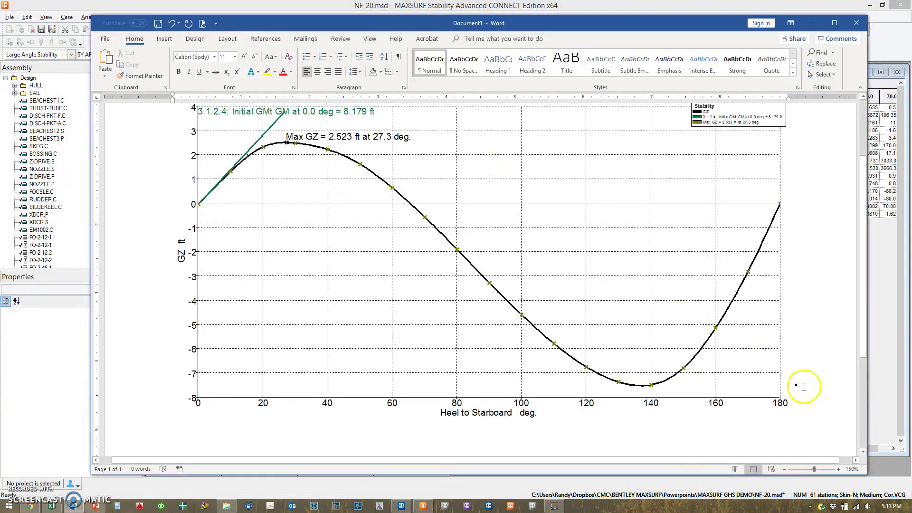
{"action": "left_click", "coordinate": [604, 309]}
{"action": "key", "text": "Delete"}
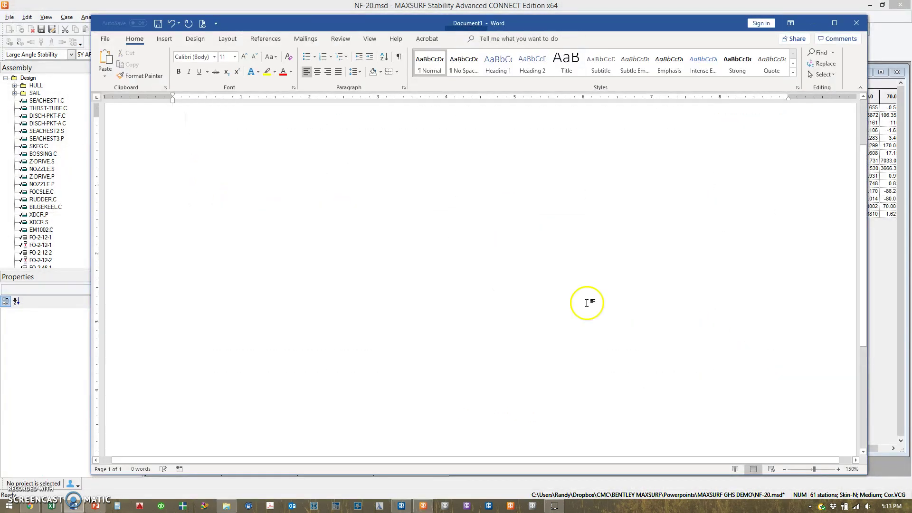
{"action": "key", "text": "ctrl+v"}
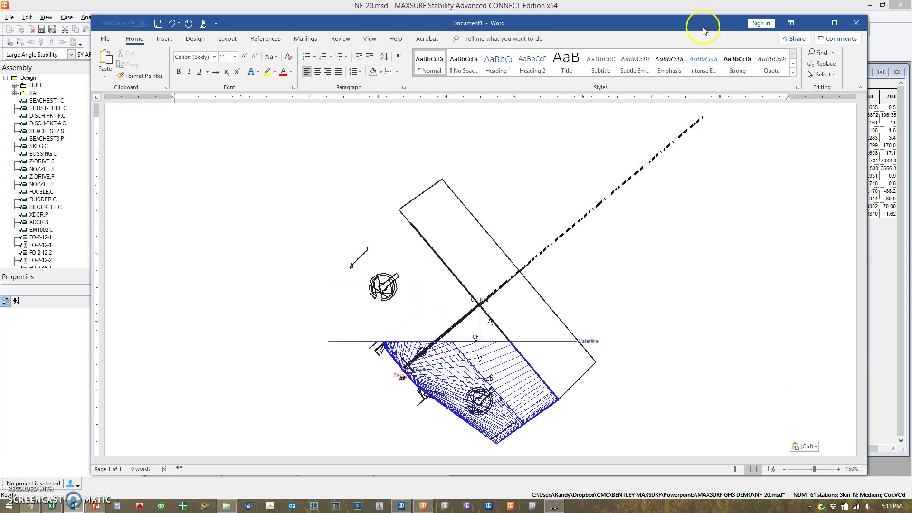
Display the A.749(18) Ch3 criteria results, widening the table to check each passes
{"action": "left_click", "coordinate": [812, 23]}
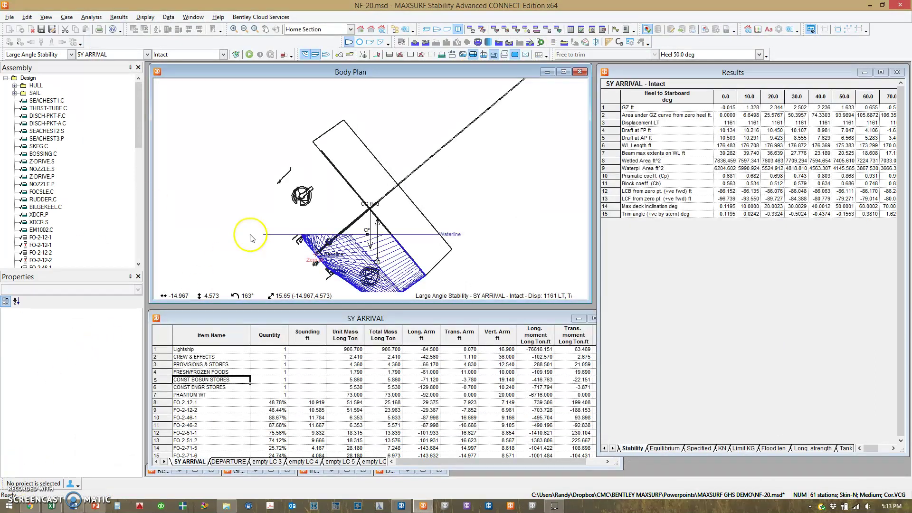
{"action": "left_click", "coordinate": [581, 29]}
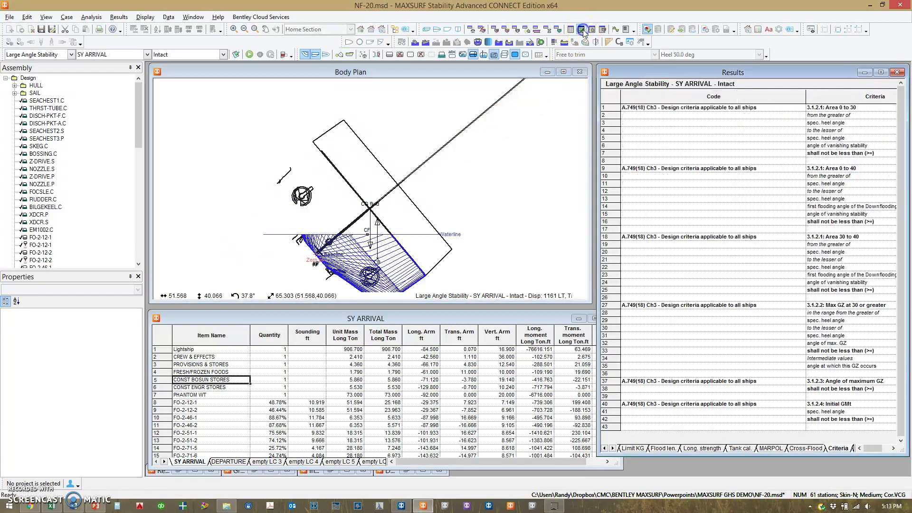
{"action": "left_click_drag", "start_coordinate": [593, 126], "coordinate": [329, 137]}
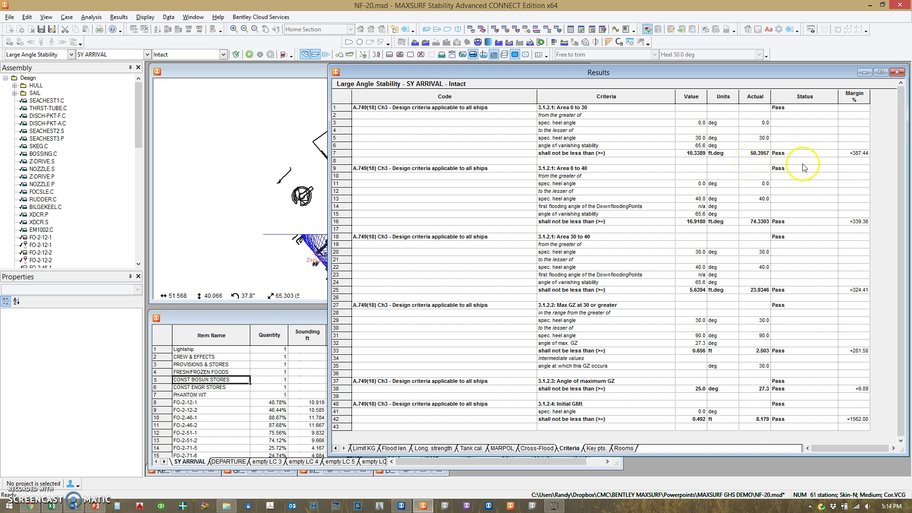
{"action": "left_click", "coordinate": [819, 226]}
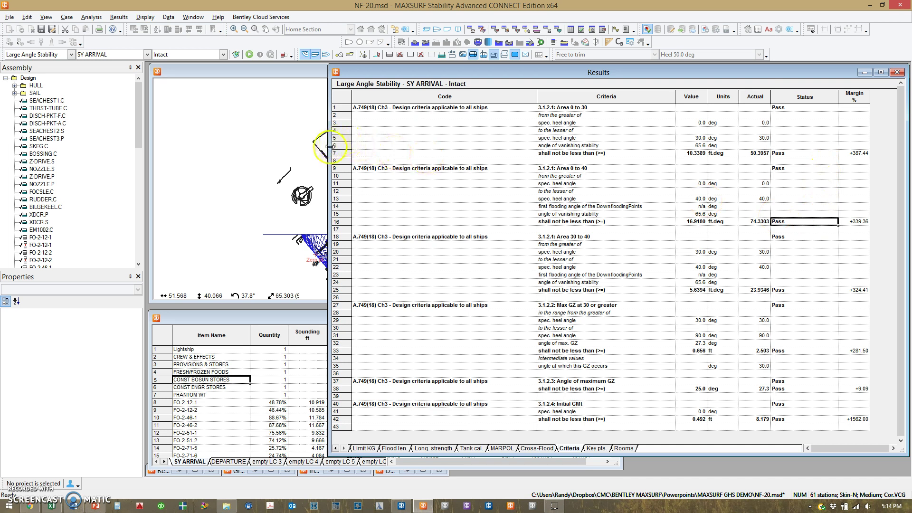
{"action": "left_click_drag", "start_coordinate": [329, 147], "coordinate": [614, 147]}
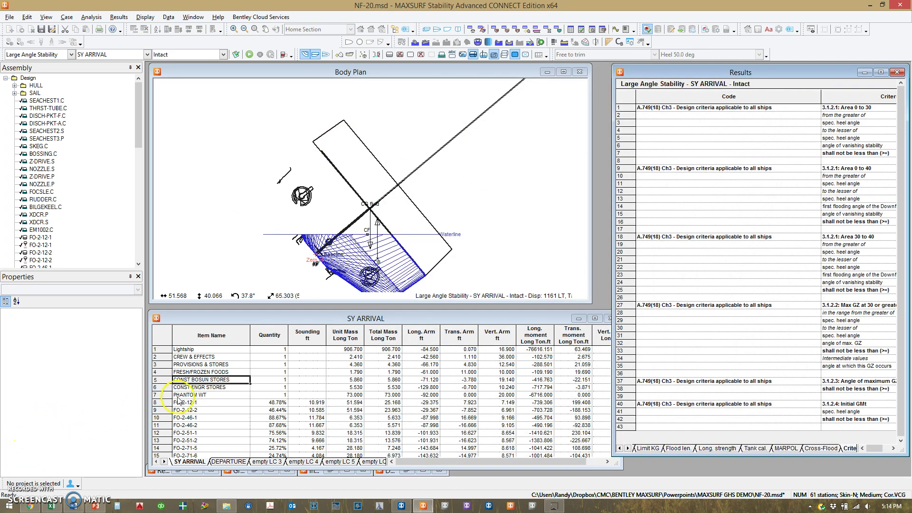
Switch the analysis type to Tank Calibration
{"action": "left_click", "coordinate": [72, 55]}
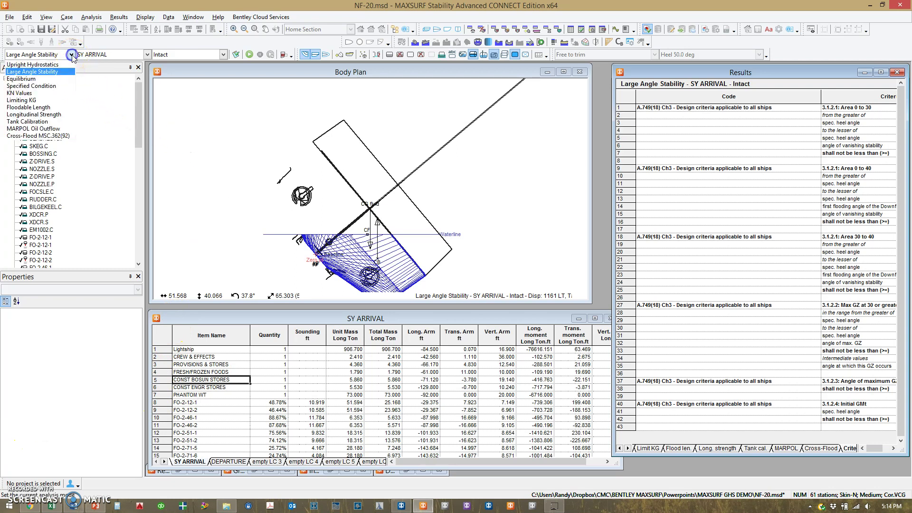
{"action": "left_click", "coordinate": [40, 122]}
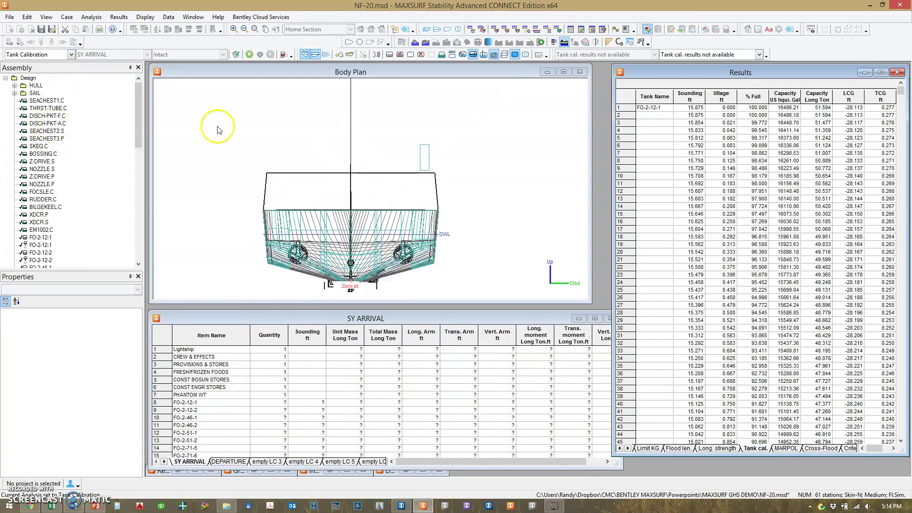
{"action": "left_click", "coordinate": [644, 146]}
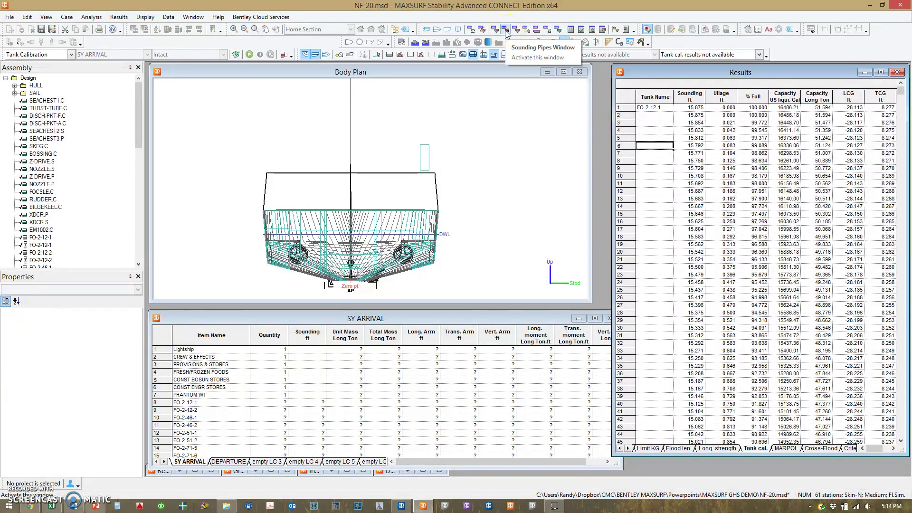
Set length units to inches, then close the sounding pipe input table
{"action": "left_click", "coordinate": [505, 30]}
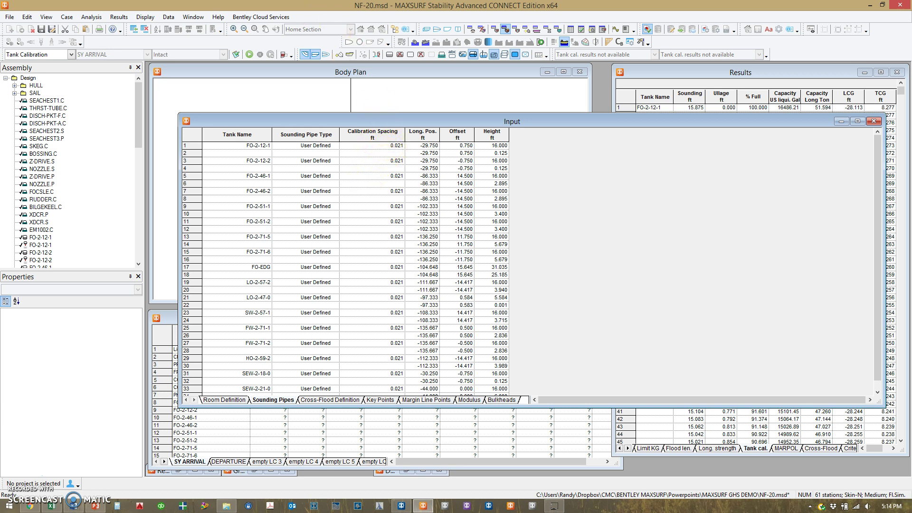
{"action": "left_click", "coordinate": [169, 17]}
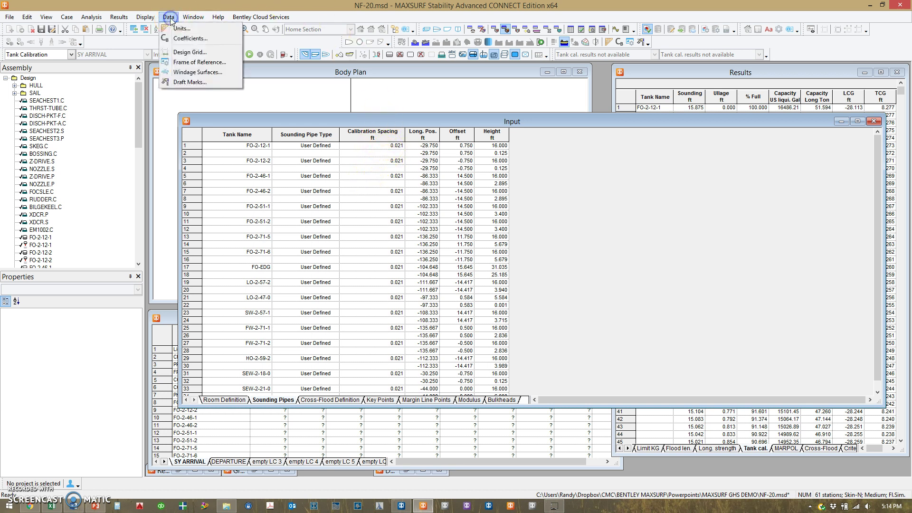
{"action": "left_click", "coordinate": [185, 29]}
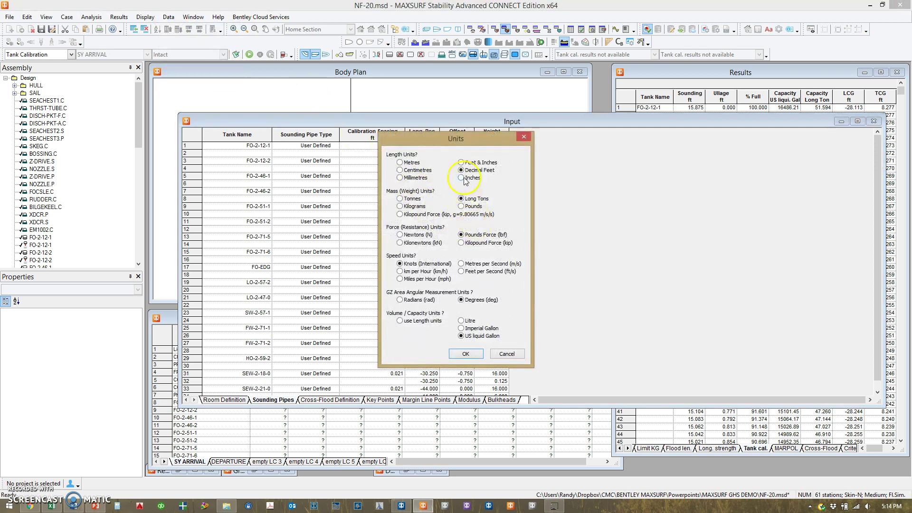
{"action": "left_click", "coordinate": [463, 178]}
{"action": "left_click", "coordinate": [464, 350]}
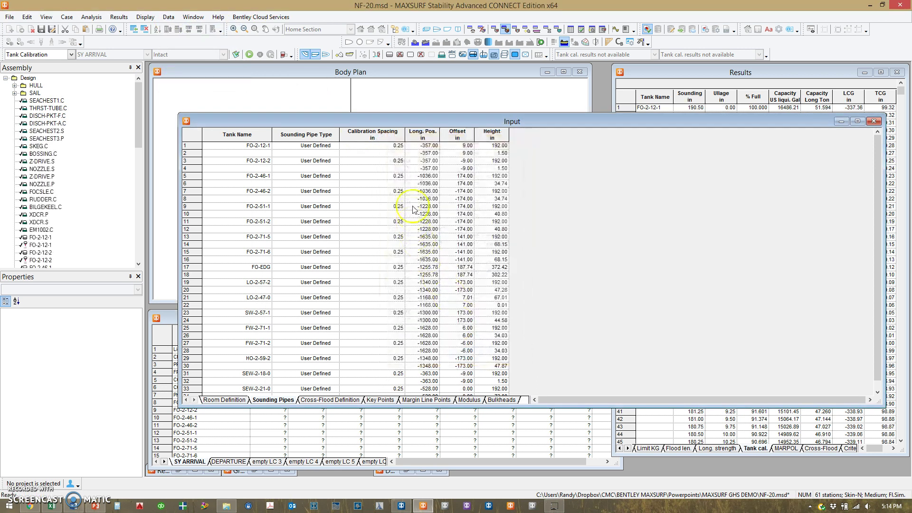
{"action": "left_click", "coordinate": [380, 177]}
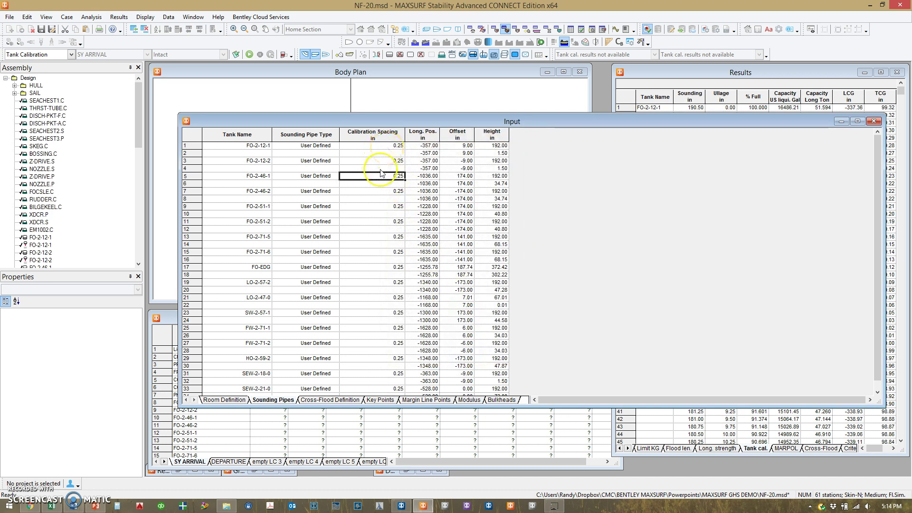
{"action": "left_click", "coordinate": [875, 122]}
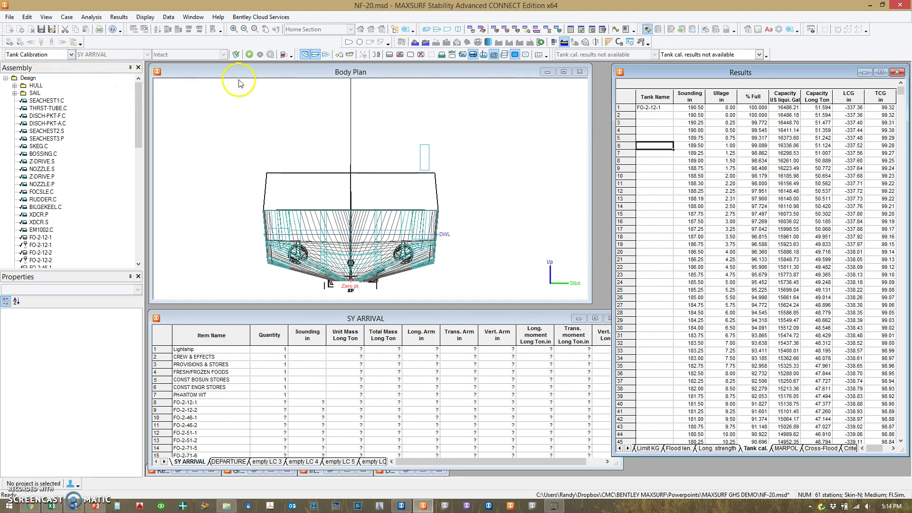
Widen the tank calibration results to show VCG and FSM columns and select the whole grid
{"action": "left_click", "coordinate": [100, 17]}
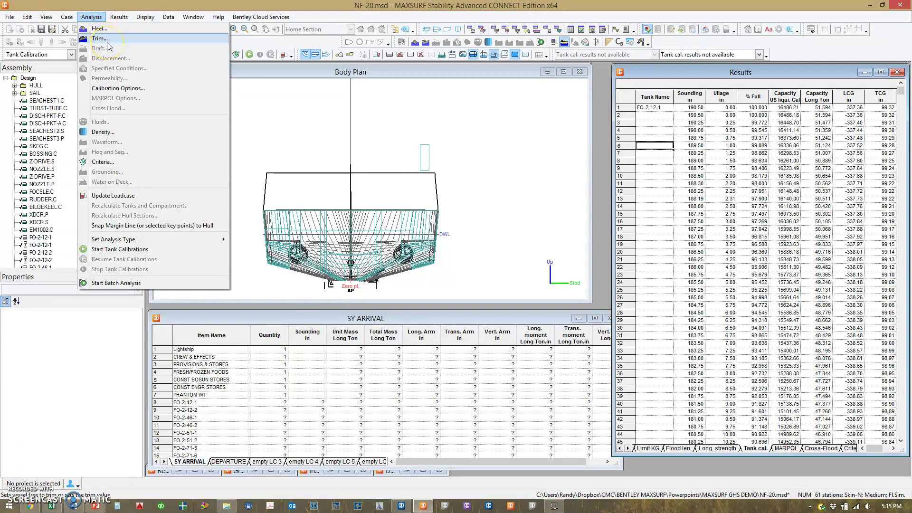
{"action": "left_click", "coordinate": [221, 78]}
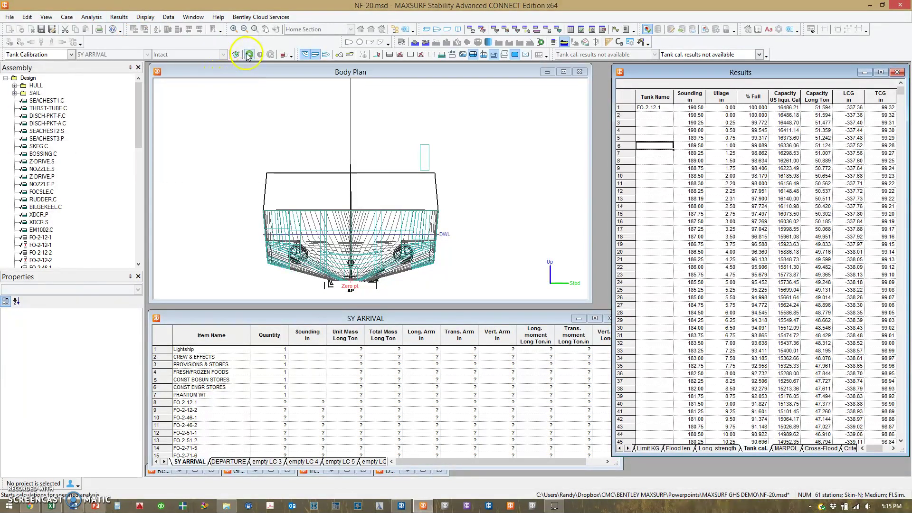
{"action": "left_click", "coordinate": [670, 215]}
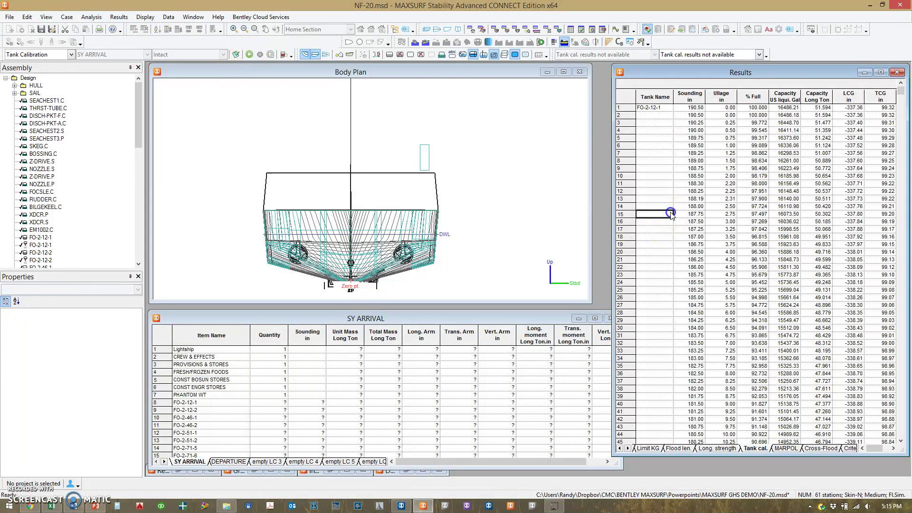
{"action": "left_click_drag", "start_coordinate": [612, 200], "coordinate": [429, 207]}
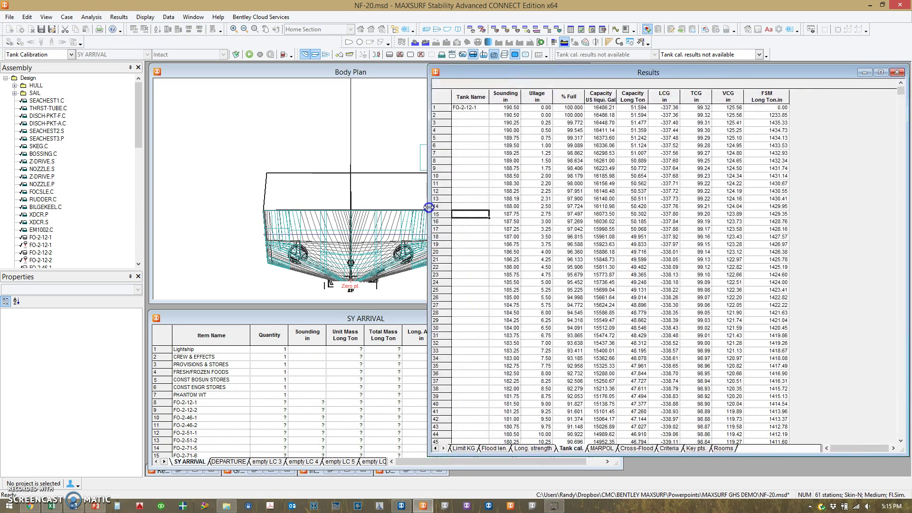
{"action": "left_click", "coordinate": [471, 176]}
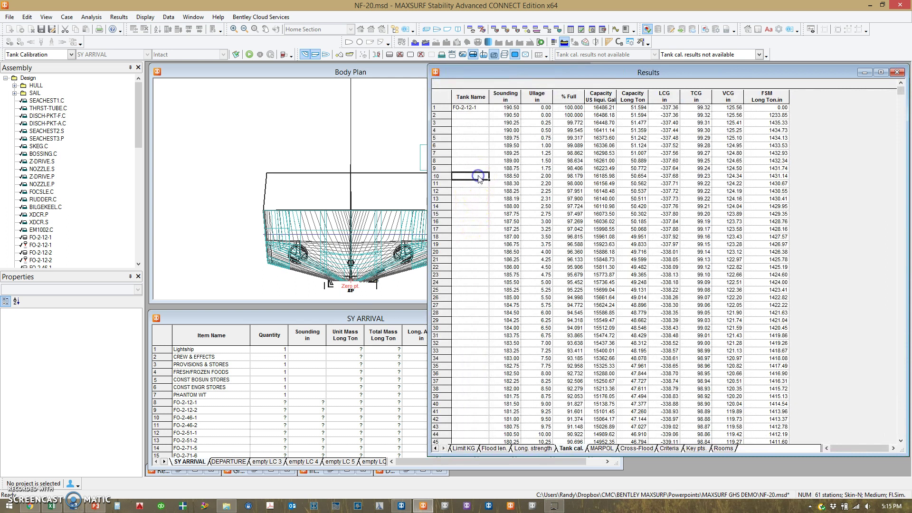
{"action": "left_click", "coordinate": [443, 100]}
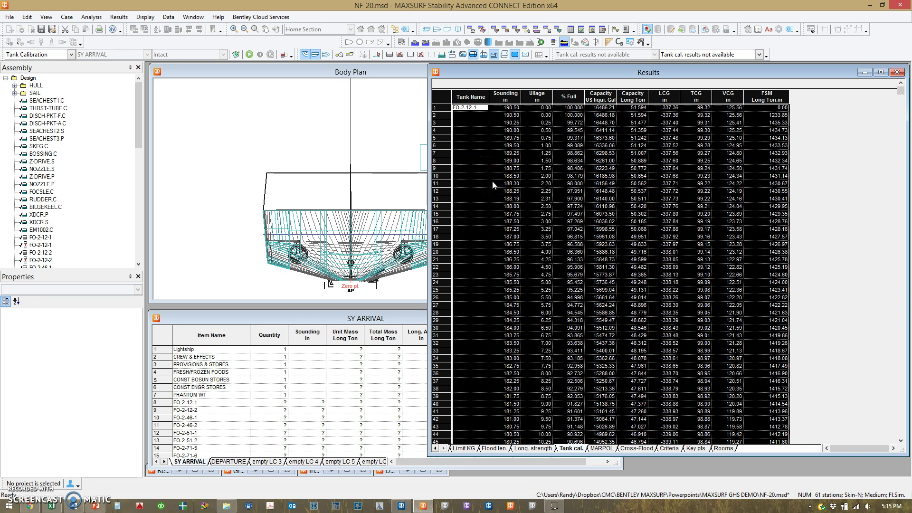
{"action": "left_click", "coordinate": [52, 506]}
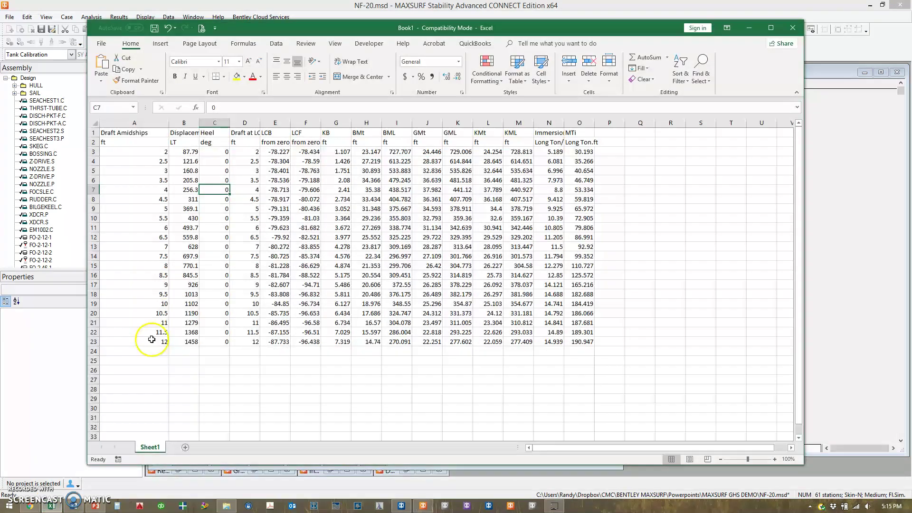
Paste the FO-2-12-1 calibration results into new Sheet2 and widen column A
{"action": "left_click", "coordinate": [183, 448]}
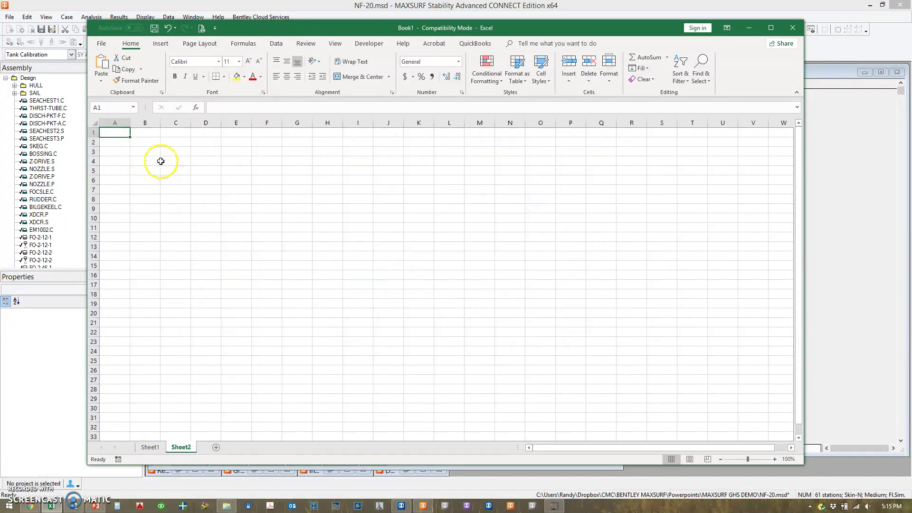
{"action": "key", "text": "ctrl+v"}
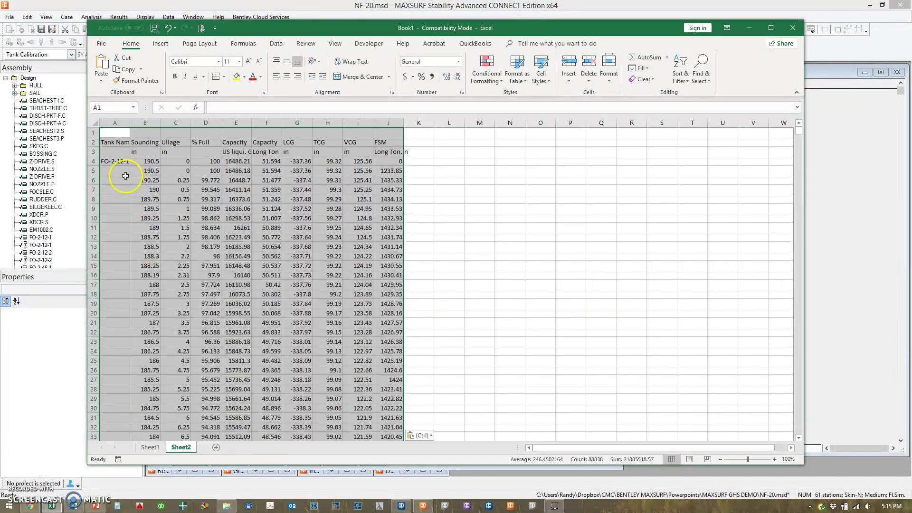
{"action": "left_click", "coordinate": [125, 175]}
{"action": "left_click_drag", "start_coordinate": [130, 124], "coordinate": [174, 125]}
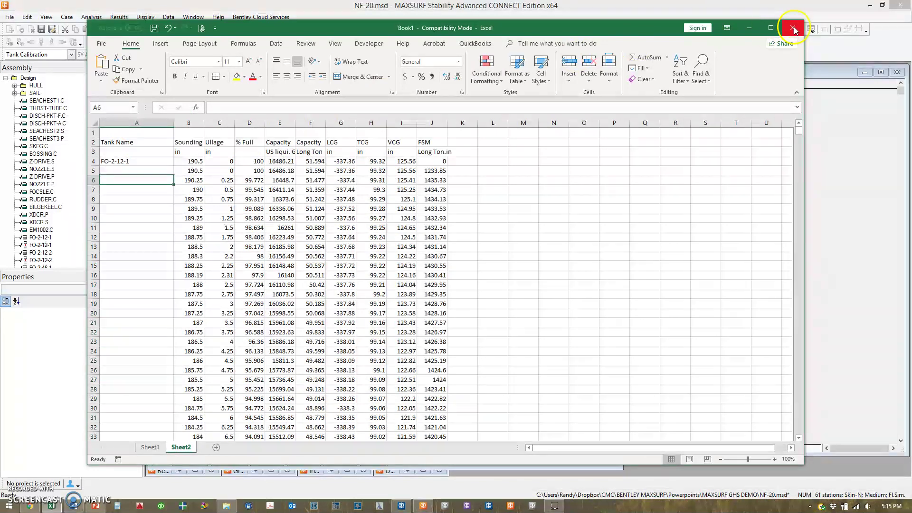
Set Excel aside, activate the SY ARRIVAL loadcase, and open then cancel Start Batch Analysis
{"action": "left_click", "coordinate": [749, 28]}
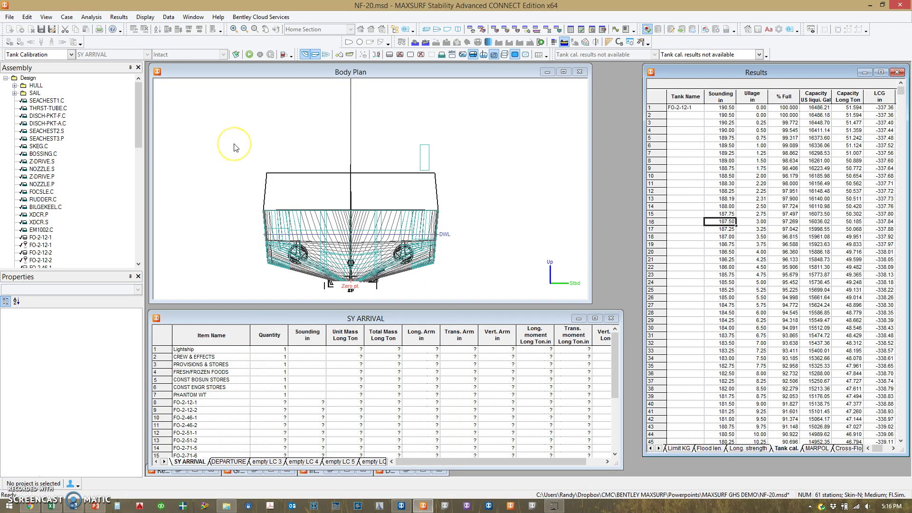
{"action": "left_click", "coordinate": [232, 321]}
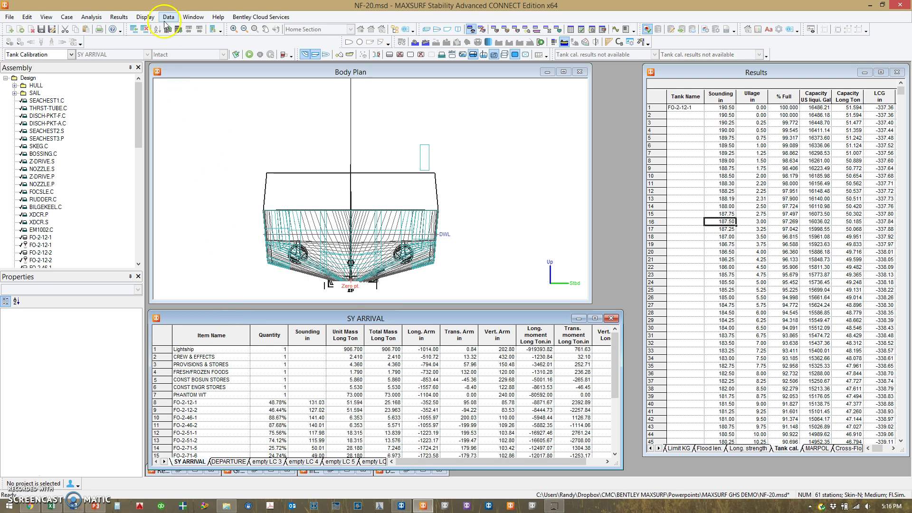
{"action": "left_click", "coordinate": [91, 18]}
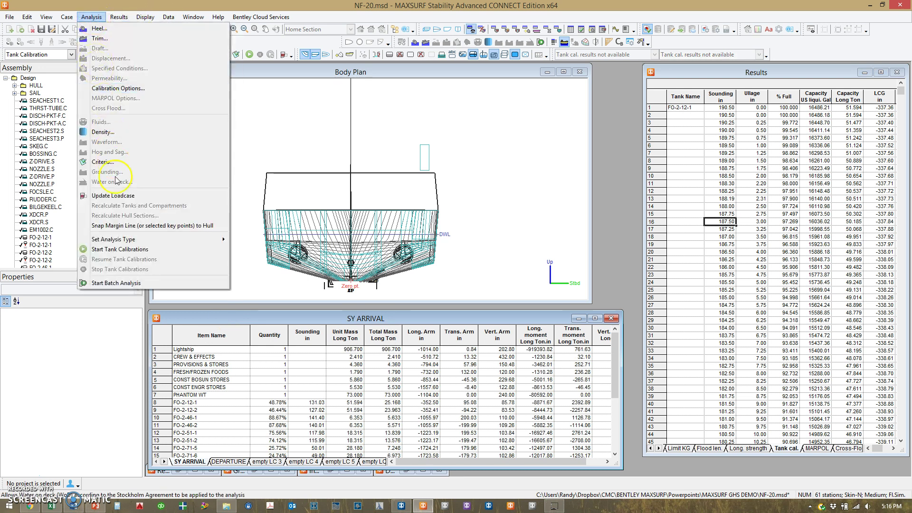
{"action": "left_click", "coordinate": [137, 283]}
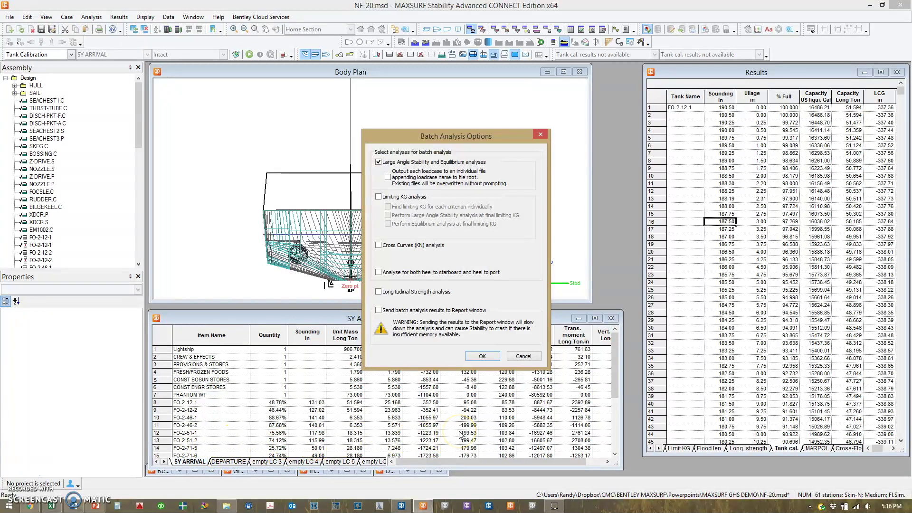
{"action": "left_click", "coordinate": [522, 357]}
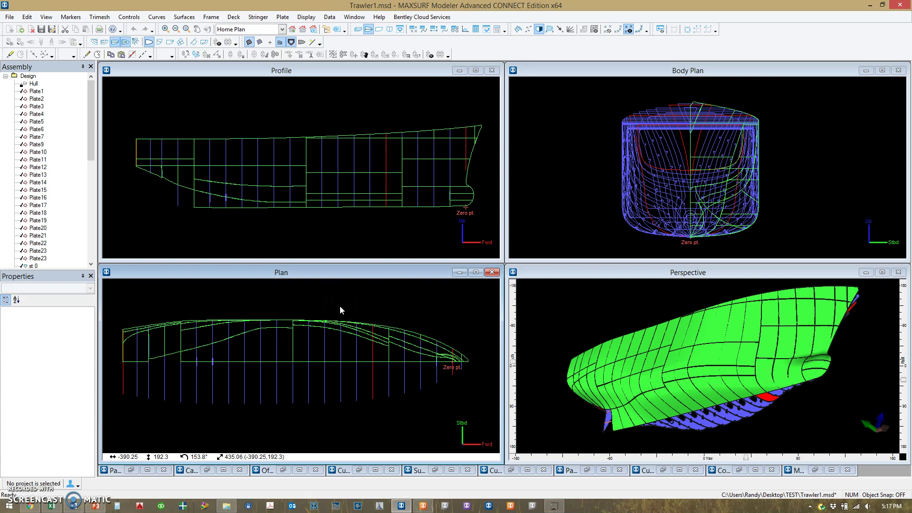
Maximize the Perspective window so the Trawler1 hull fills the workspace
{"action": "left_click", "coordinate": [576, 301]}
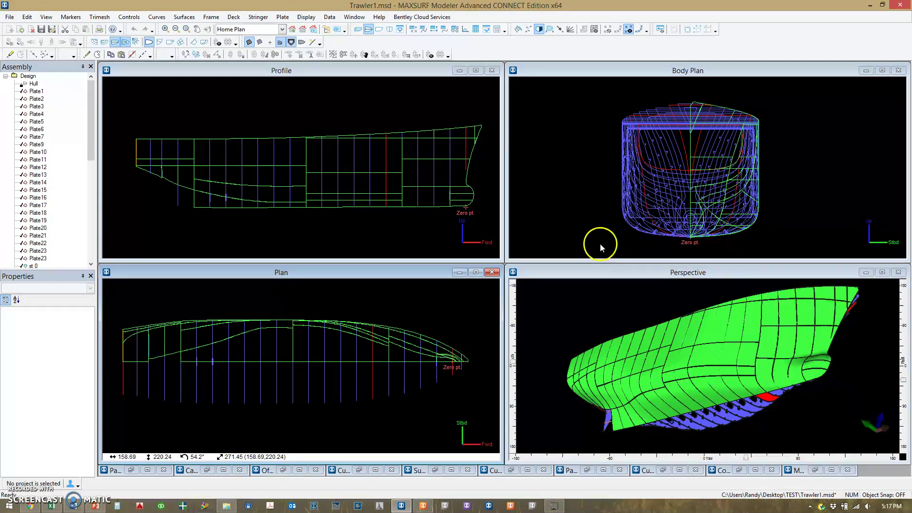
{"action": "left_click", "coordinate": [882, 272]}
Rotate and zoom the perspective to inspect the internal frames, then show the hull's other side
{"action": "left_click_drag", "start_coordinate": [499, 122], "coordinate": [494, 135]}
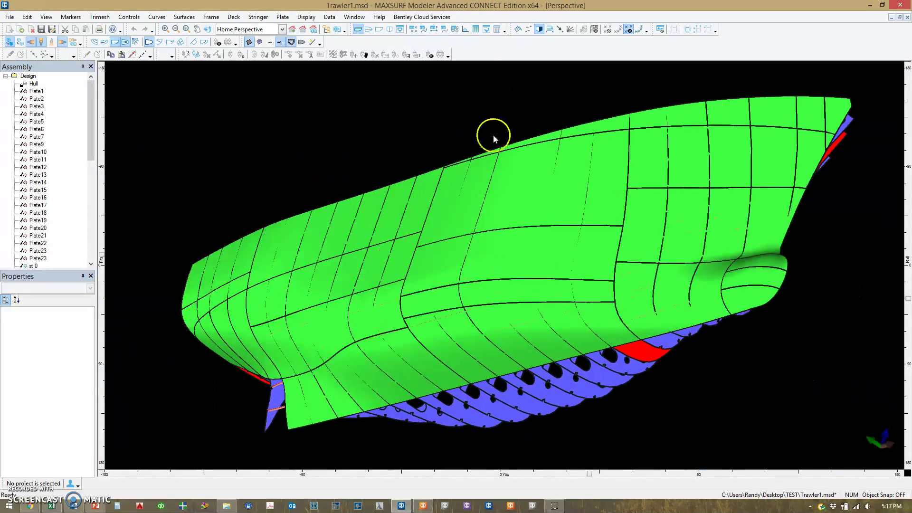
{"action": "left_click_drag", "start_coordinate": [589, 473], "coordinate": [366, 465]}
{"action": "scroll", "coordinate": [581, 365], "scroll_direction": "down", "scroll_amount": 2}
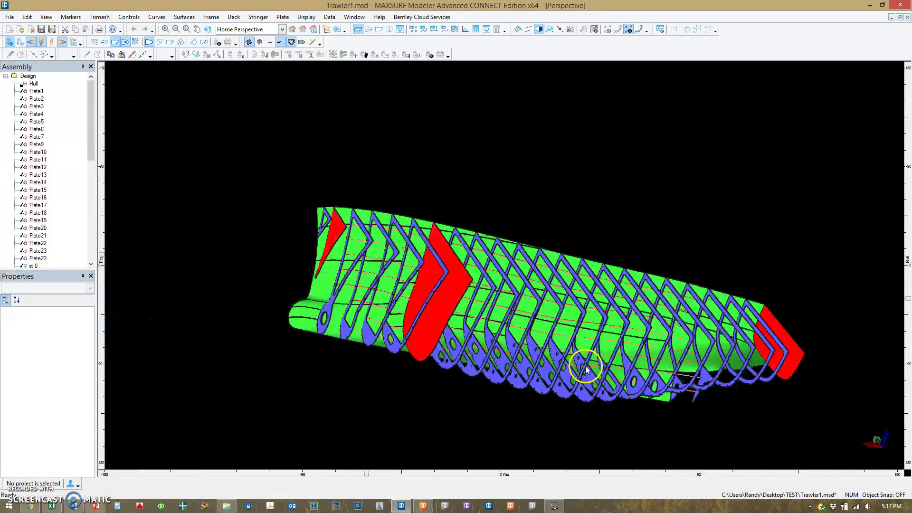
{"action": "scroll", "coordinate": [579, 362], "scroll_direction": "up", "scroll_amount": 10}
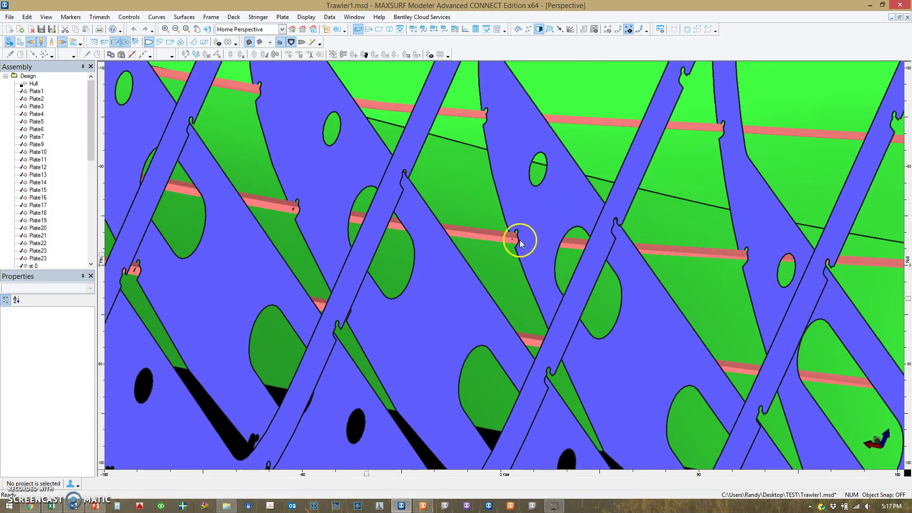
{"action": "scroll", "coordinate": [520, 243], "scroll_direction": "down", "scroll_amount": 8}
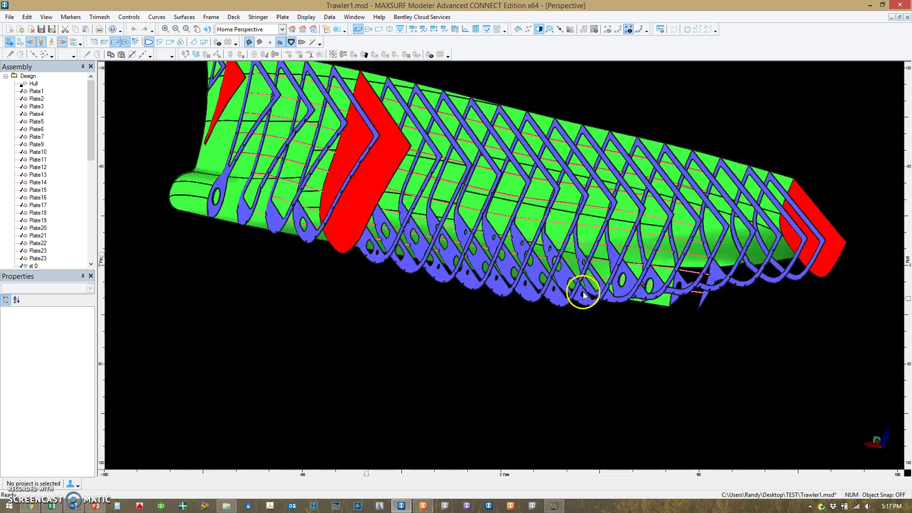
{"action": "scroll", "coordinate": [521, 205], "scroll_direction": "up", "scroll_amount": 3}
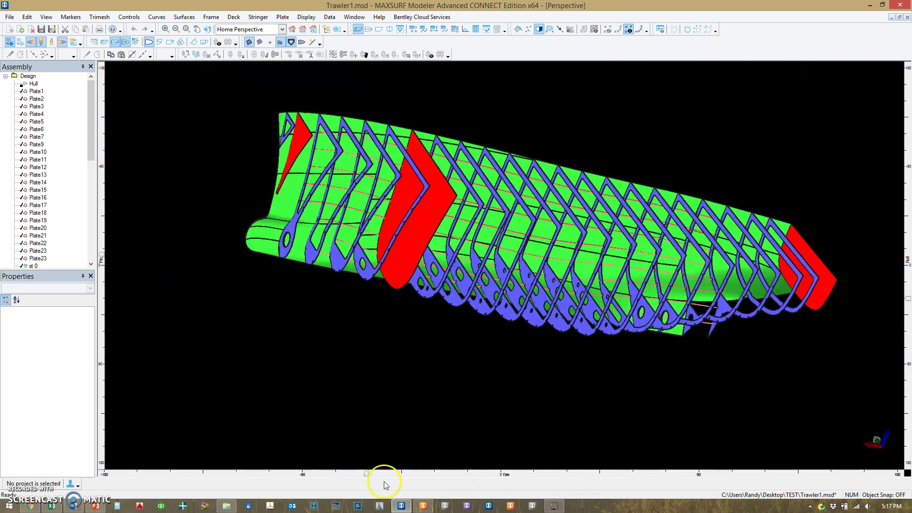
{"action": "left_click_drag", "start_coordinate": [367, 475], "coordinate": [615, 474]}
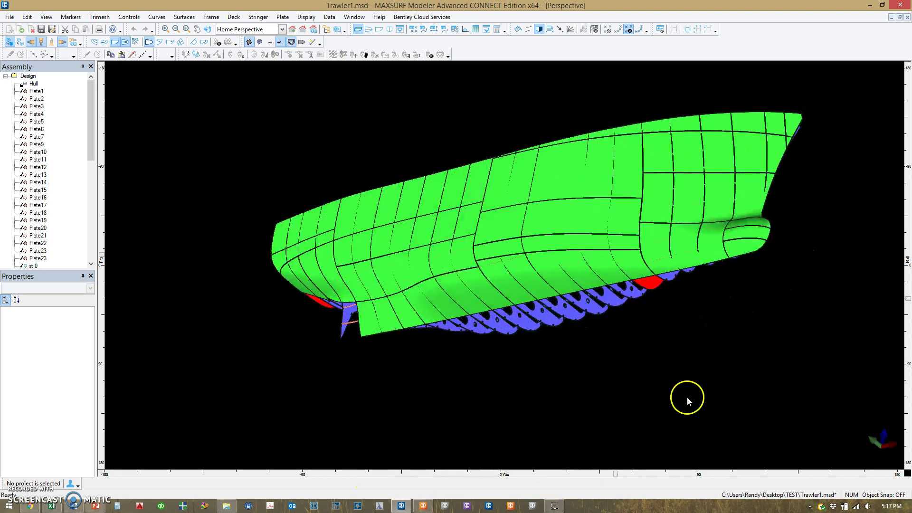
Select the midship and bow plates in turn to find the upper midship plate
{"action": "left_click", "coordinate": [602, 162]}
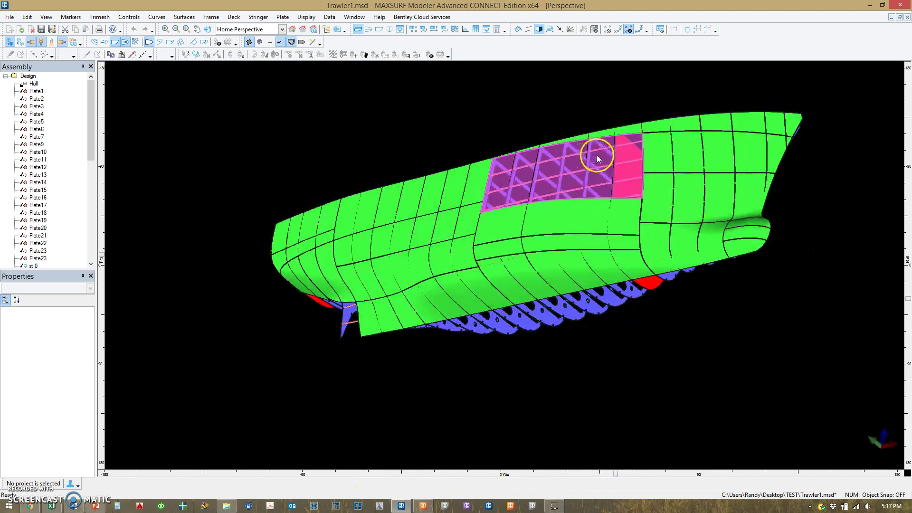
{"action": "left_click", "coordinate": [679, 161]}
{"action": "left_click", "coordinate": [698, 197]}
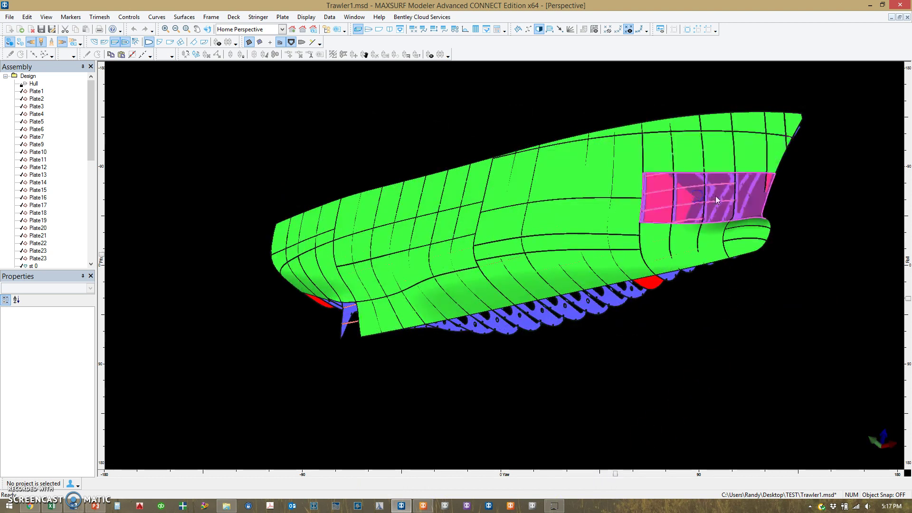
{"action": "left_click", "coordinate": [722, 164]}
{"action": "left_click", "coordinate": [597, 172]}
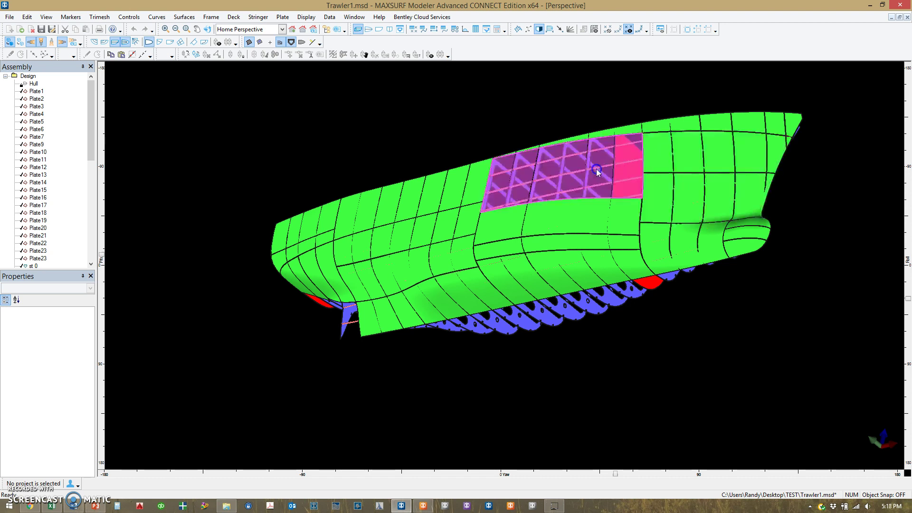
{"action": "scroll", "coordinate": [656, 169], "scroll_direction": "up", "scroll_amount": 3}
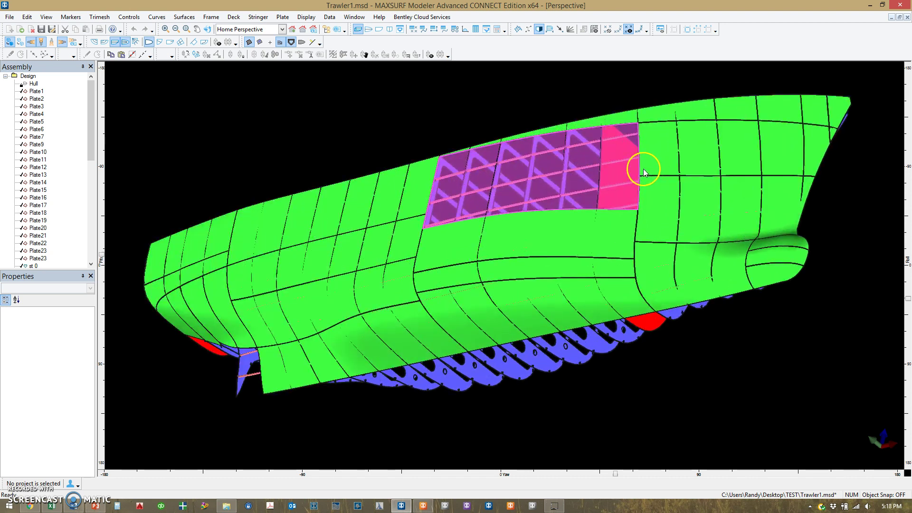
Hide the upper and lower midship plates, Plate5 and Plate6, exposing the internal framing
{"action": "right_click", "coordinate": [546, 164]}
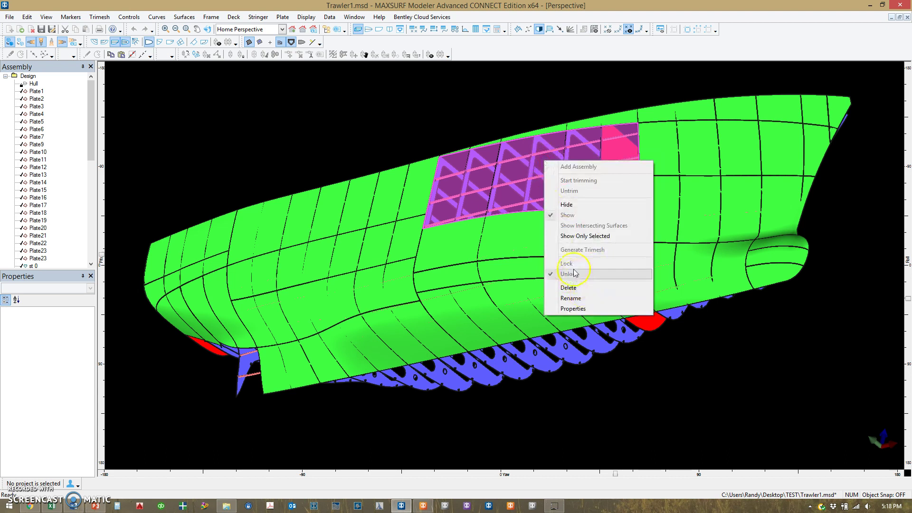
{"action": "left_click", "coordinate": [581, 206]}
{"action": "left_click", "coordinate": [544, 234]}
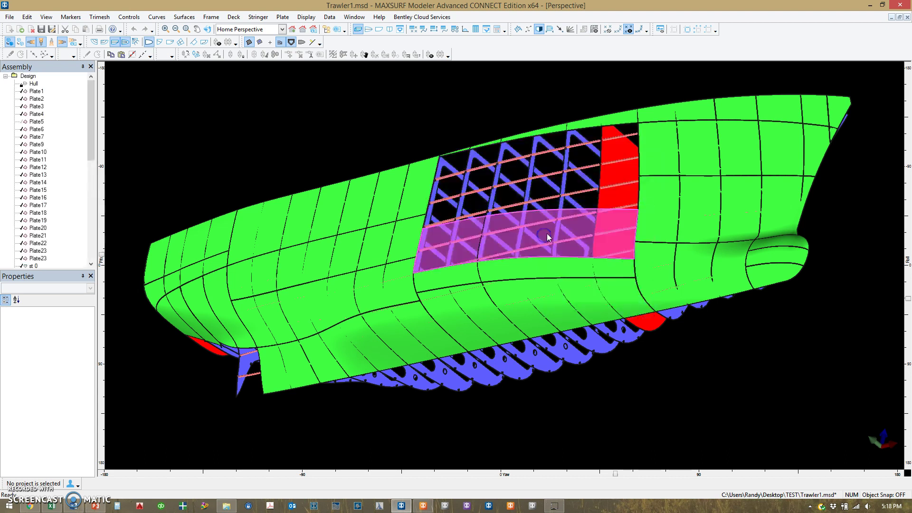
{"action": "right_click", "coordinate": [565, 230]}
{"action": "left_click", "coordinate": [581, 272]}
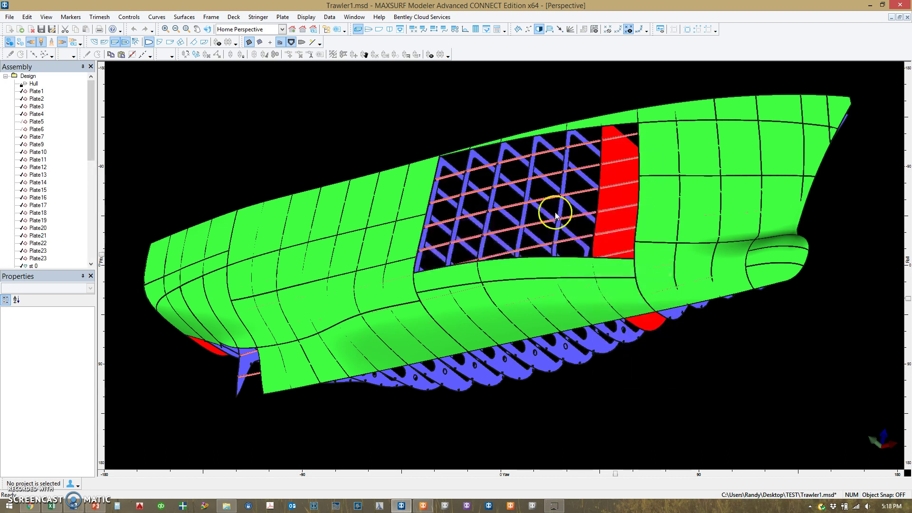
{"action": "scroll", "coordinate": [594, 261], "scroll_direction": "down", "scroll_amount": 3}
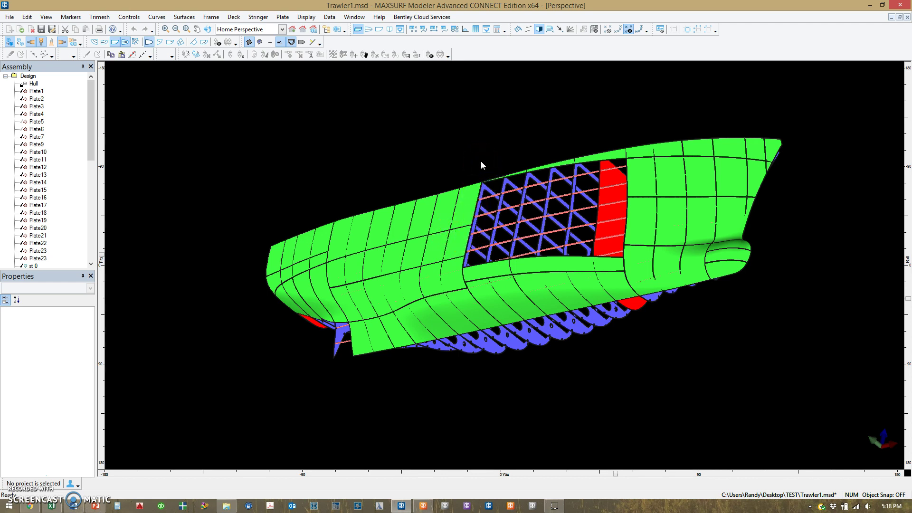
{"action": "left_click", "coordinate": [484, 183]}
Unlock the Hull surface in the assembly for editing
{"action": "left_click", "coordinate": [28, 83]}
{"action": "right_click", "coordinate": [28, 85]}
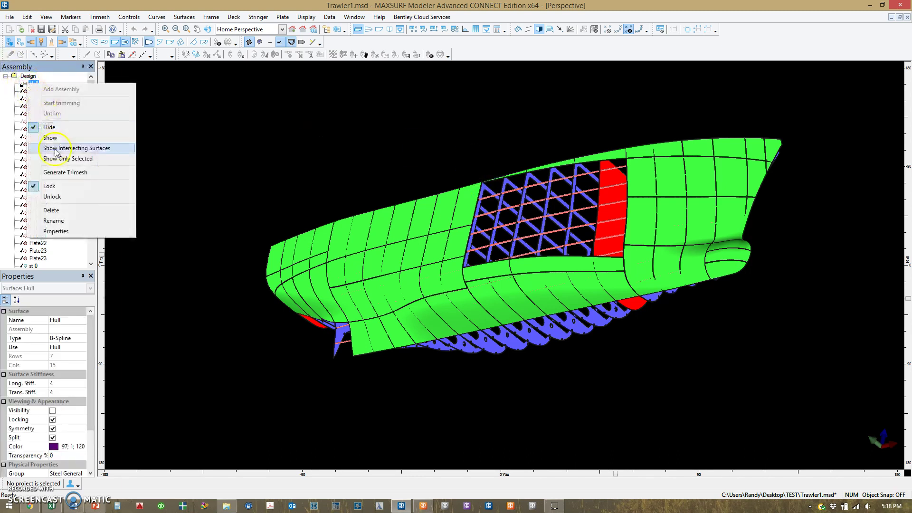
{"action": "left_click", "coordinate": [52, 197]}
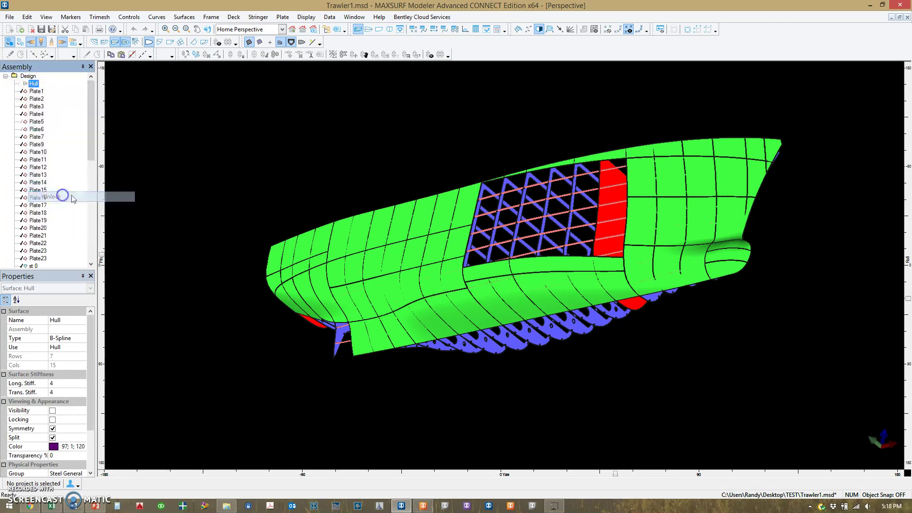
Resize the hull beam to 275 in via Size Surfaces, keeping length 1200 in
{"action": "left_click", "coordinate": [184, 16]}
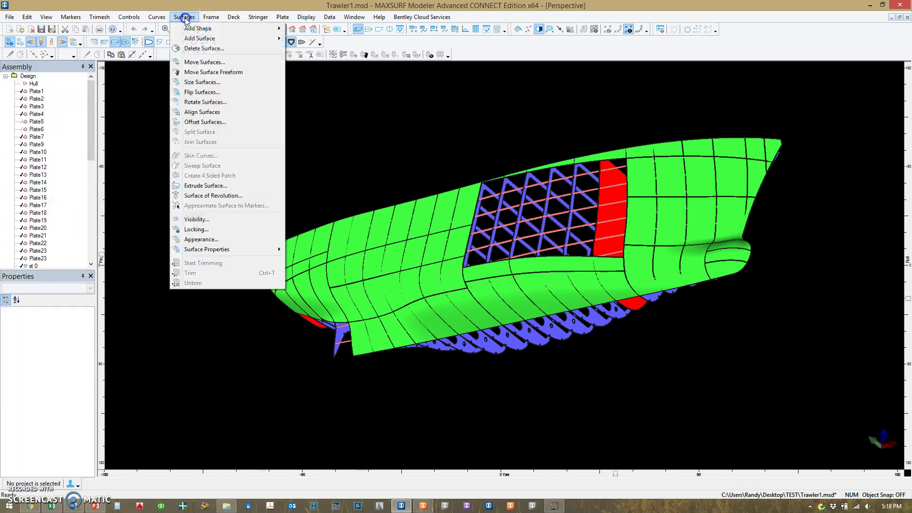
{"action": "left_click", "coordinate": [203, 83]}
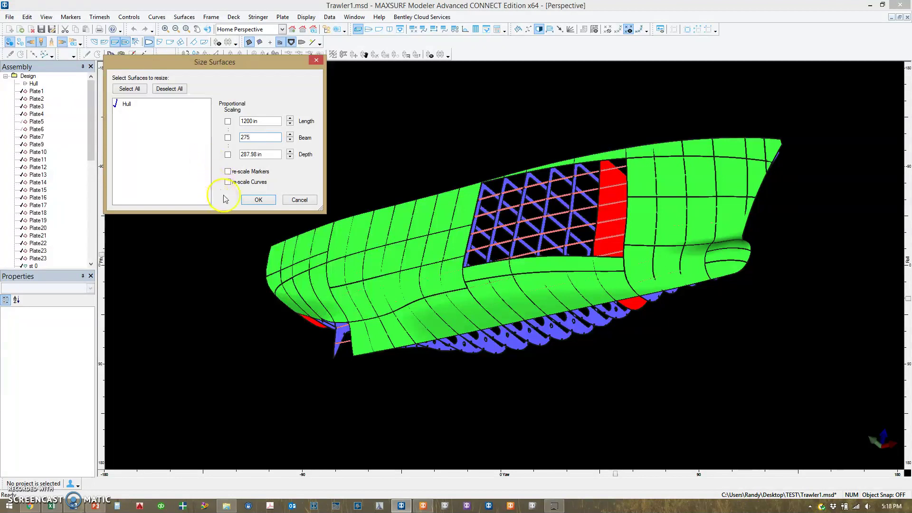
{"action": "left_click", "coordinate": [263, 202]}
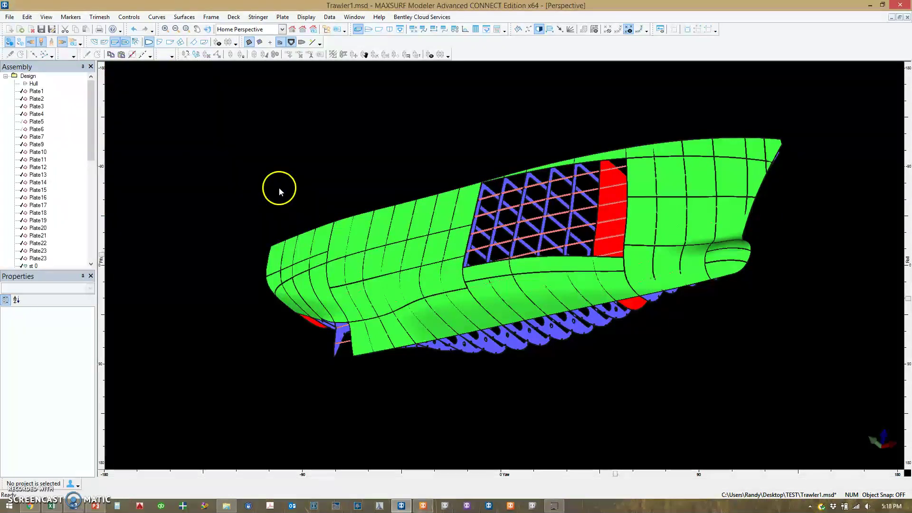
Show the hidden Hull surface and turn off plate display
{"action": "left_click", "coordinate": [32, 83]}
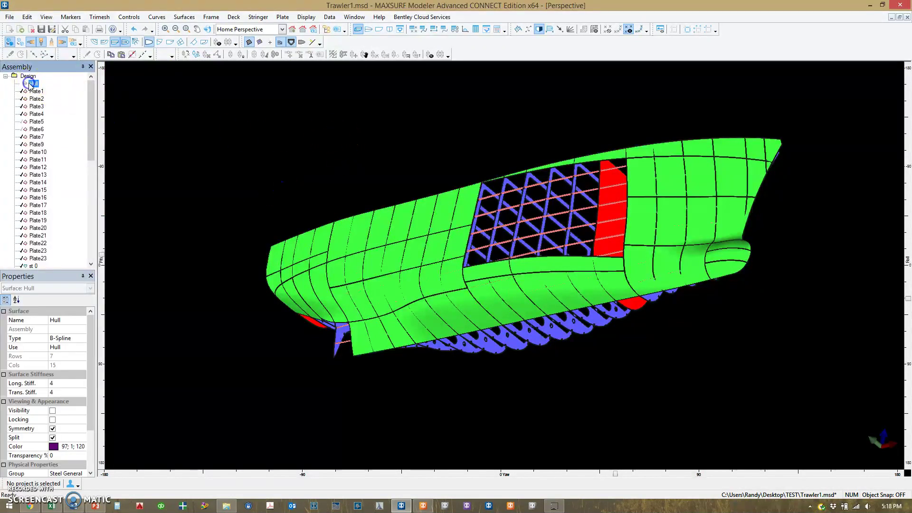
{"action": "right_click", "coordinate": [30, 84]}
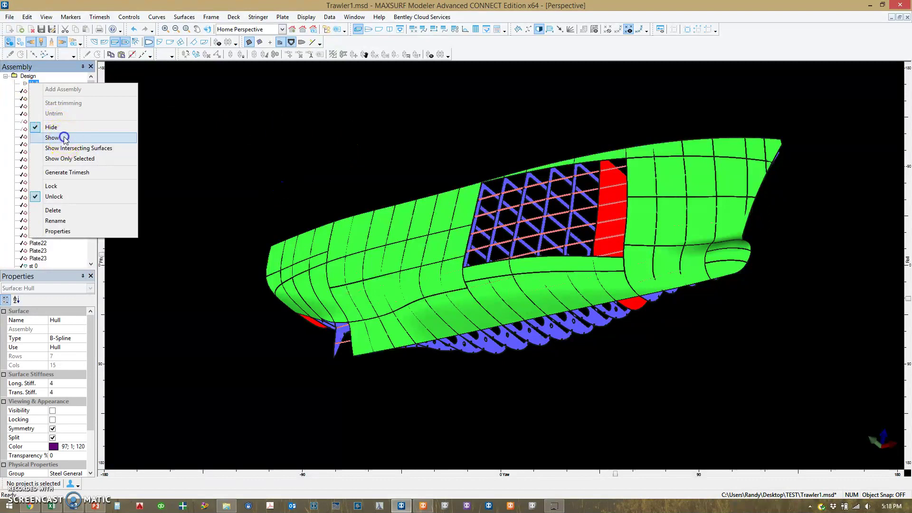
{"action": "left_click", "coordinate": [65, 137]}
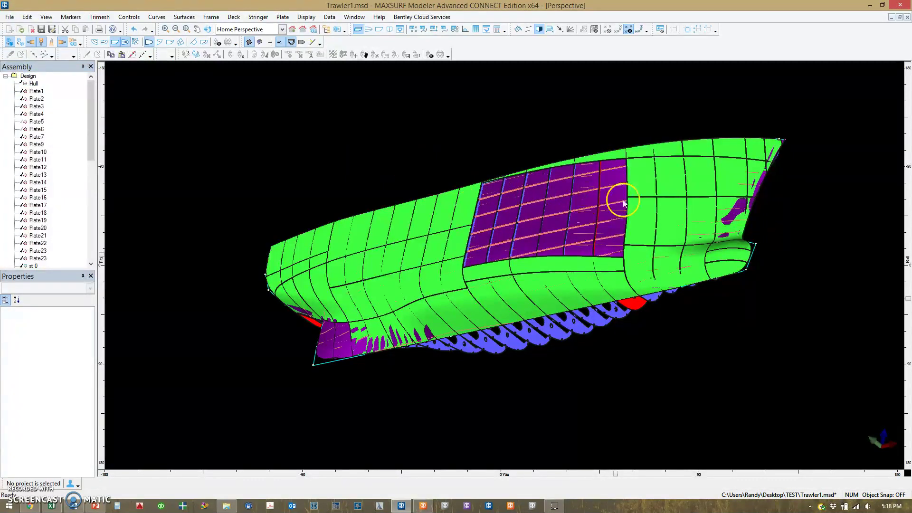
{"action": "left_click", "coordinate": [248, 42]}
{"action": "scroll", "coordinate": [509, 219], "scroll_direction": "up", "scroll_amount": 3}
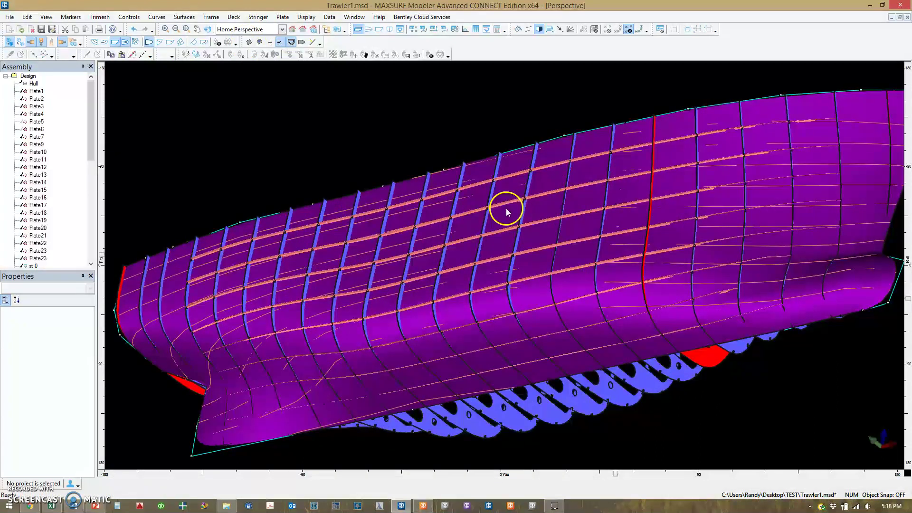
{"action": "scroll", "coordinate": [504, 200], "scroll_direction": "down", "scroll_amount": 4}
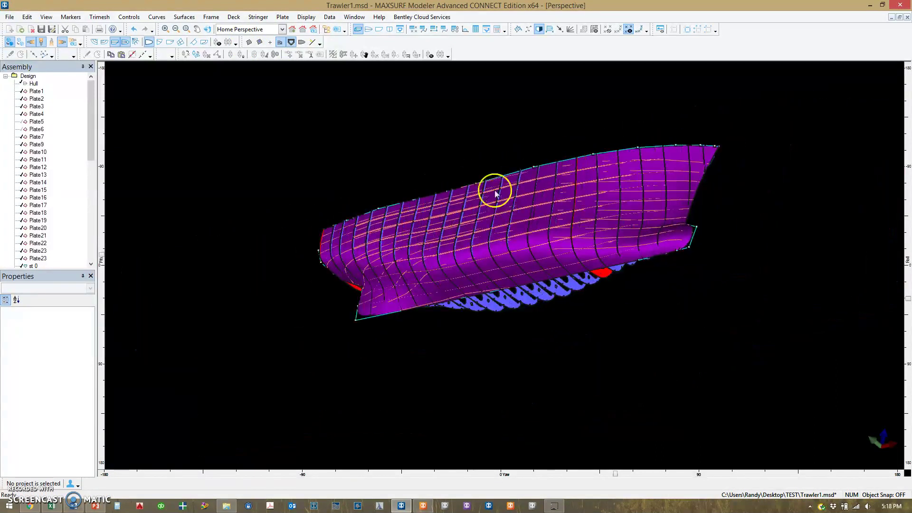
{"action": "scroll", "coordinate": [470, 186], "scroll_direction": "up", "scroll_amount": 1}
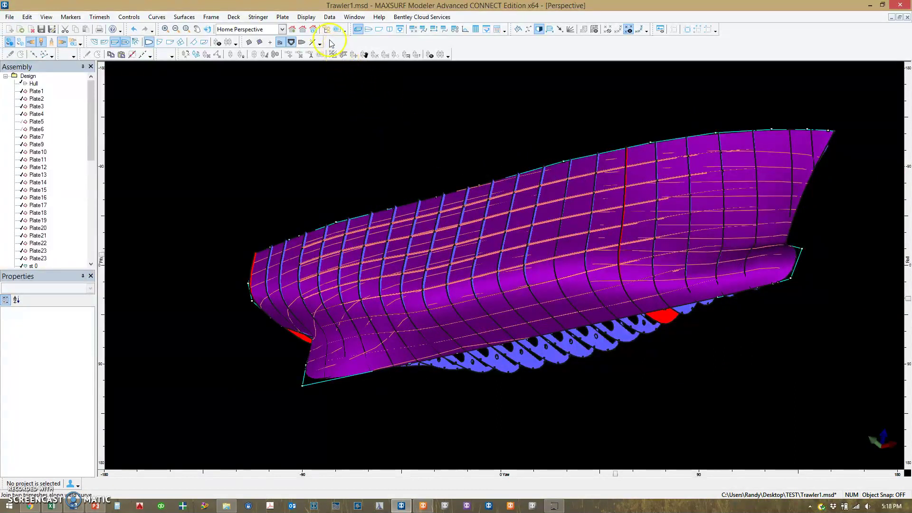
Recalculate all structure parts with Data > Calculate Parts > Calc All Parts
{"action": "left_click", "coordinate": [329, 17]}
{"action": "mouse_move", "coordinate": [379, 222]}
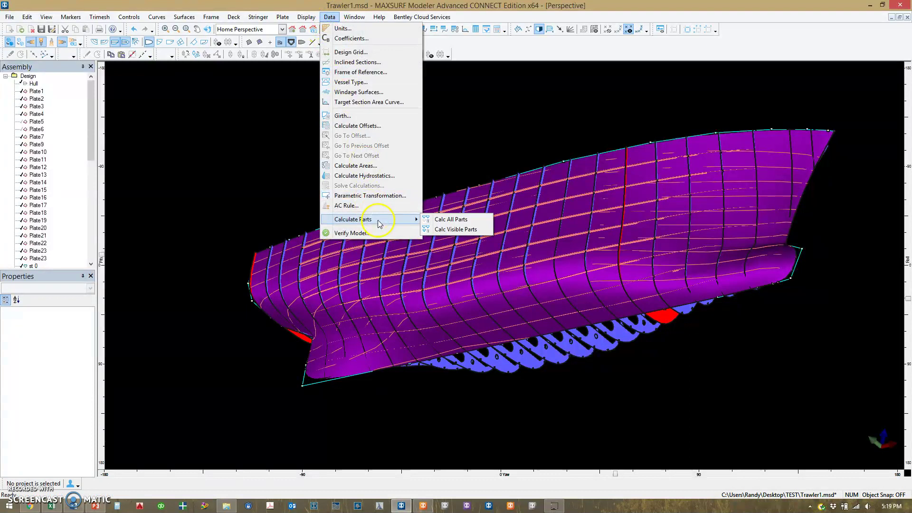
{"action": "left_click", "coordinate": [473, 222]}
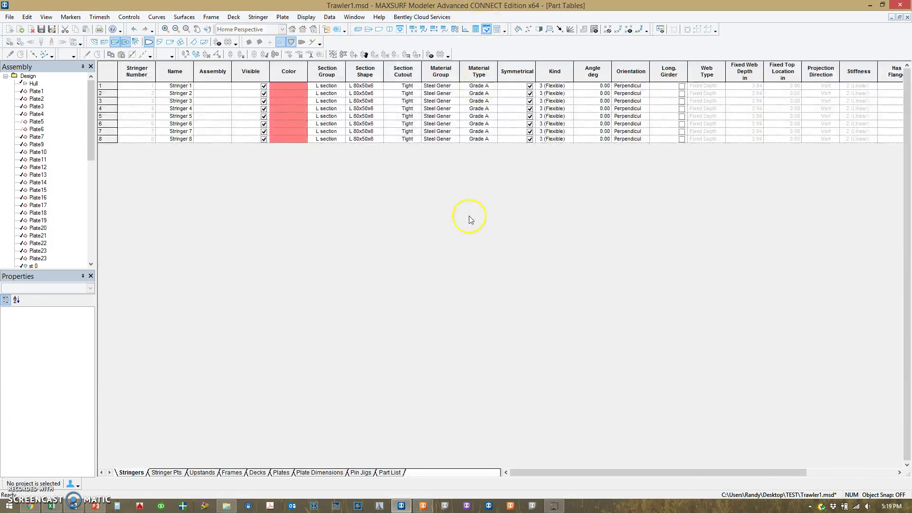
Show the full Part List and restore the Part Tables window beside the hull views
{"action": "left_click", "coordinate": [390, 472]}
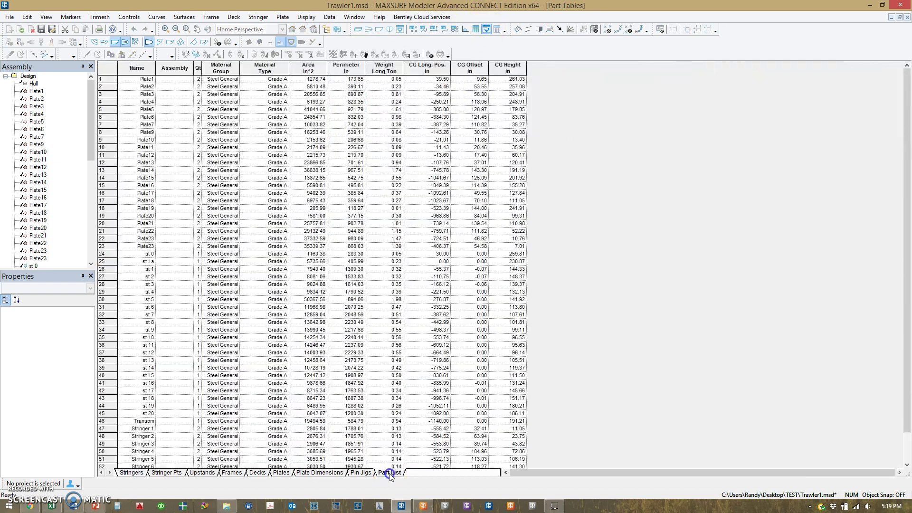
{"action": "left_click", "coordinate": [398, 352]}
{"action": "scroll", "coordinate": [399, 352], "scroll_direction": "down", "scroll_amount": 2}
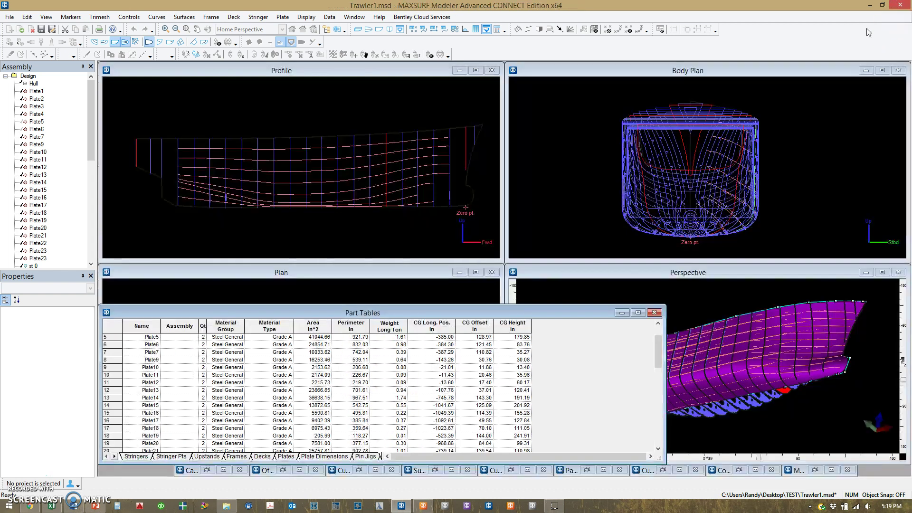
{"action": "left_click", "coordinate": [899, 17]}
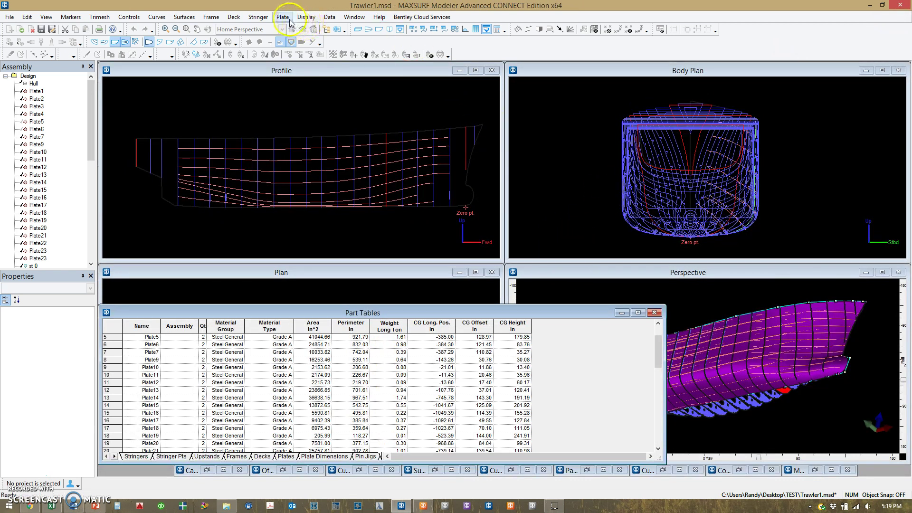
Recalculate all parts, dropping total weight from 42.75 to 41.86 long tons, and enlarge the table
{"action": "left_click", "coordinate": [329, 17]}
{"action": "mouse_move", "coordinate": [380, 222]}
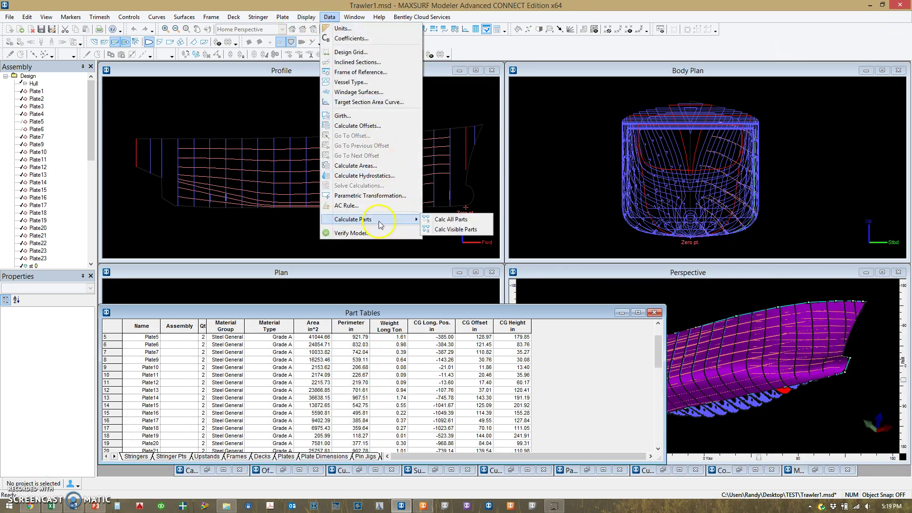
{"action": "left_click", "coordinate": [454, 219]}
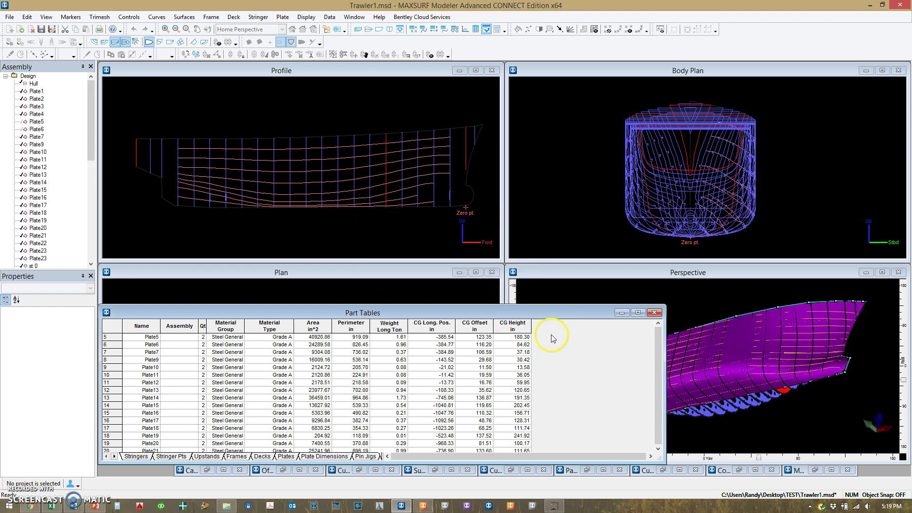
{"action": "left_click_drag", "start_coordinate": [526, 306], "coordinate": [527, 91]}
{"action": "left_click", "coordinate": [436, 340]}
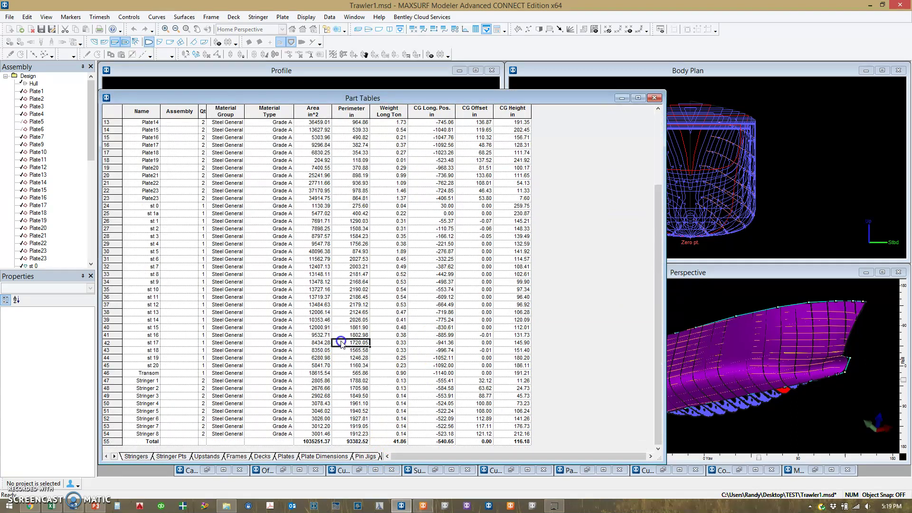
Export the structure parts as stability loadgroup file Trawler1.hml into the TEST folder
{"action": "left_click", "coordinate": [227, 236]}
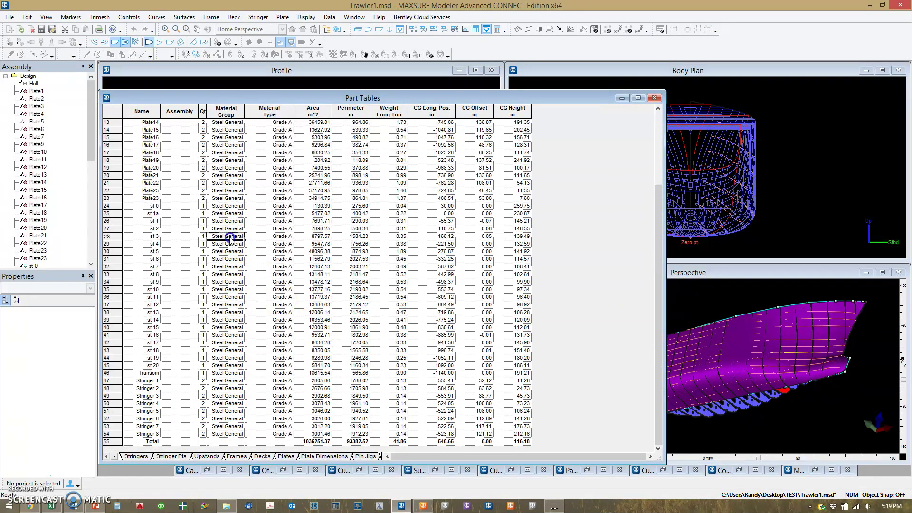
{"action": "left_click", "coordinate": [9, 18]}
{"action": "mouse_move", "coordinate": [42, 95]}
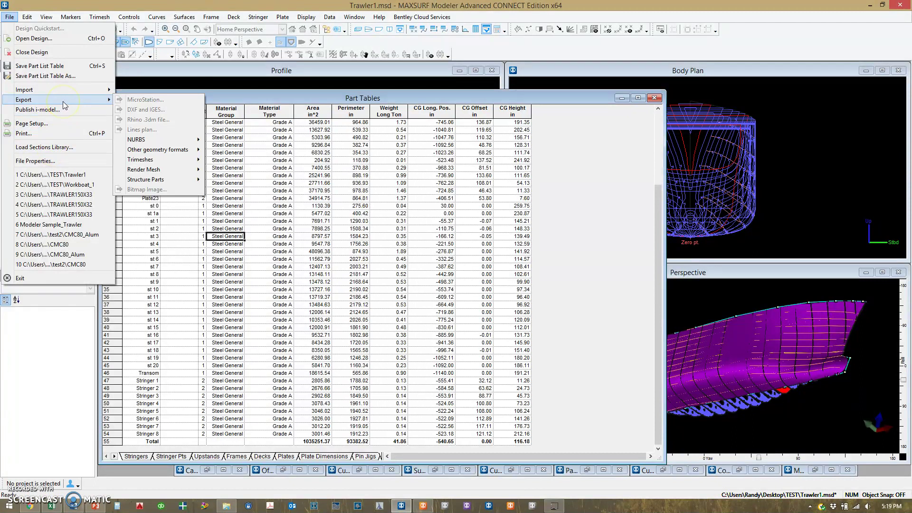
{"action": "mouse_move", "coordinate": [171, 182]}
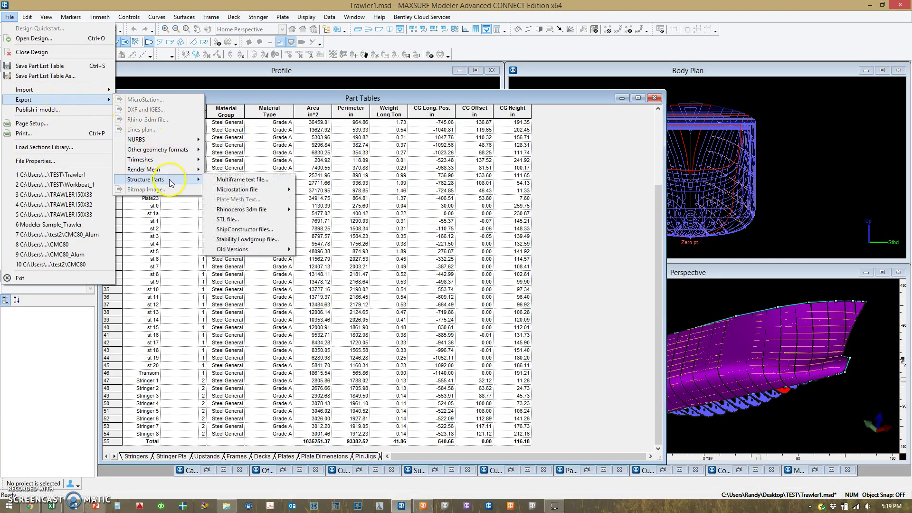
{"action": "left_click", "coordinate": [271, 243]}
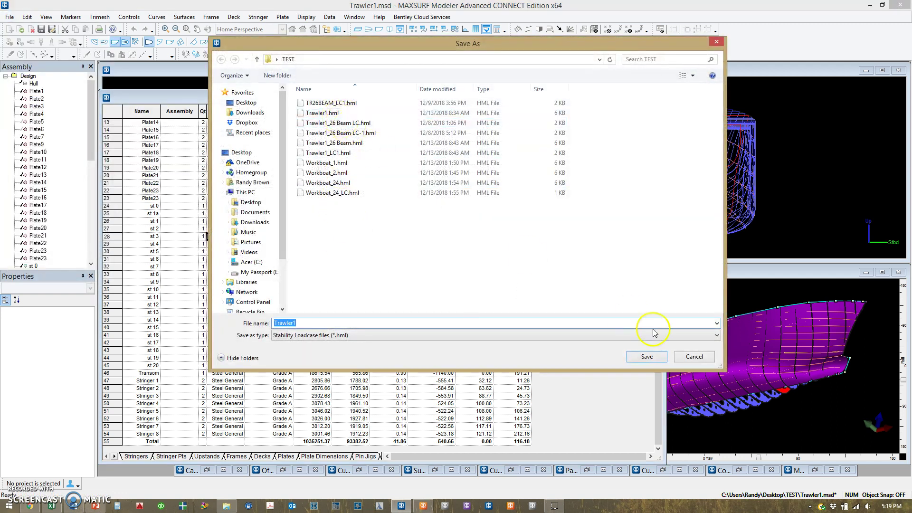
{"action": "left_click", "coordinate": [687, 360]}
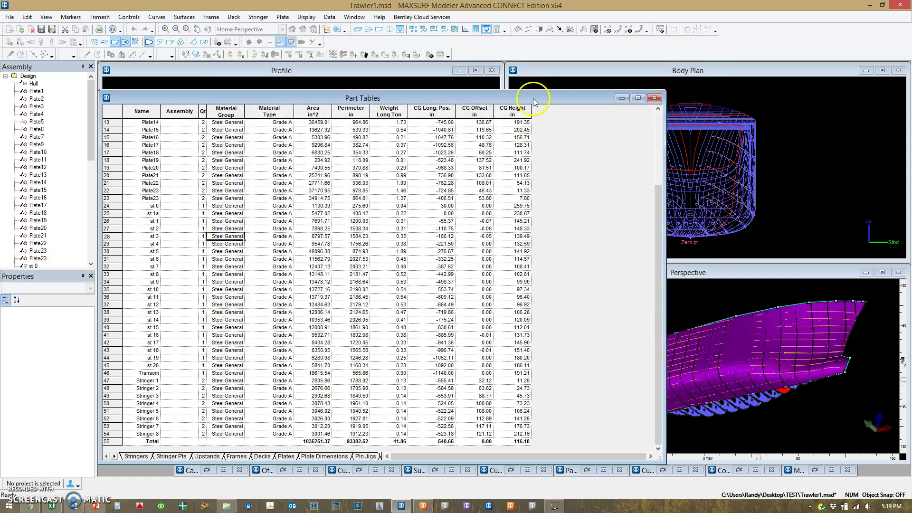
Lower the Part Tables window's top edge so more of the hull views show
{"action": "left_click_drag", "start_coordinate": [572, 92], "coordinate": [593, 145]}
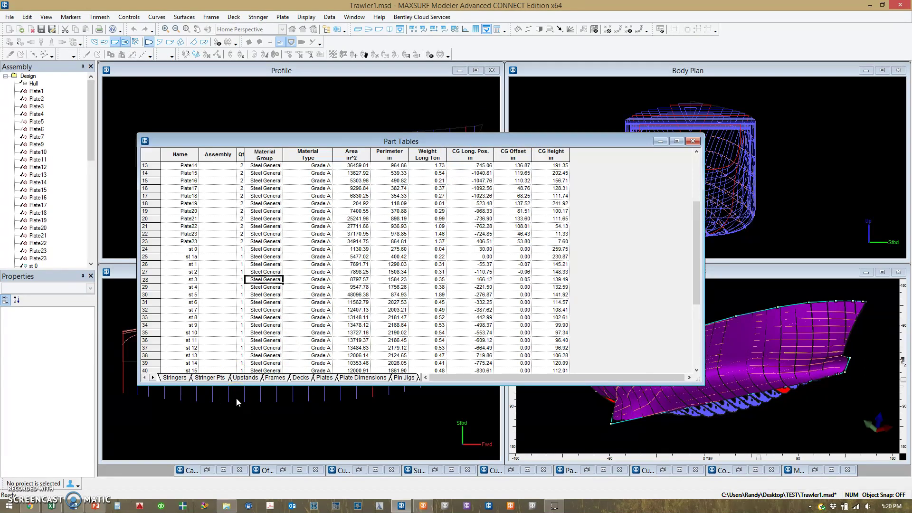
{"action": "left_click", "coordinate": [76, 416]}
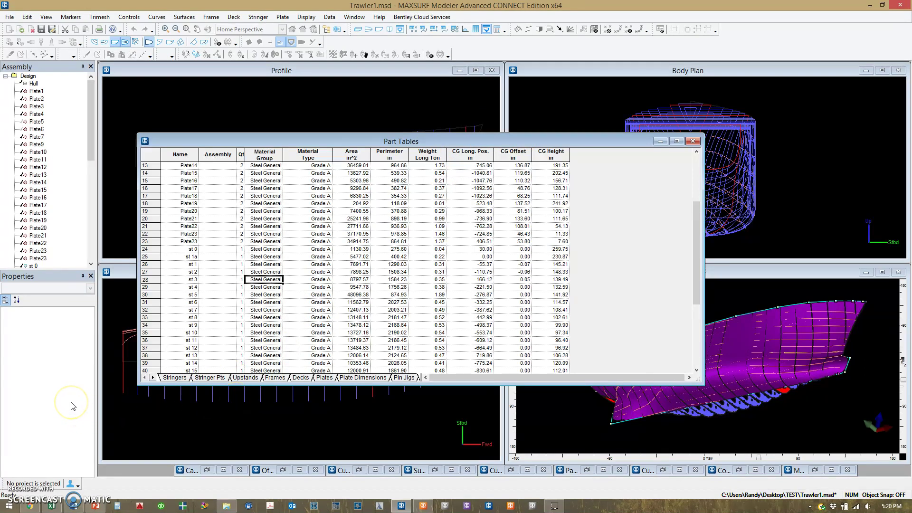